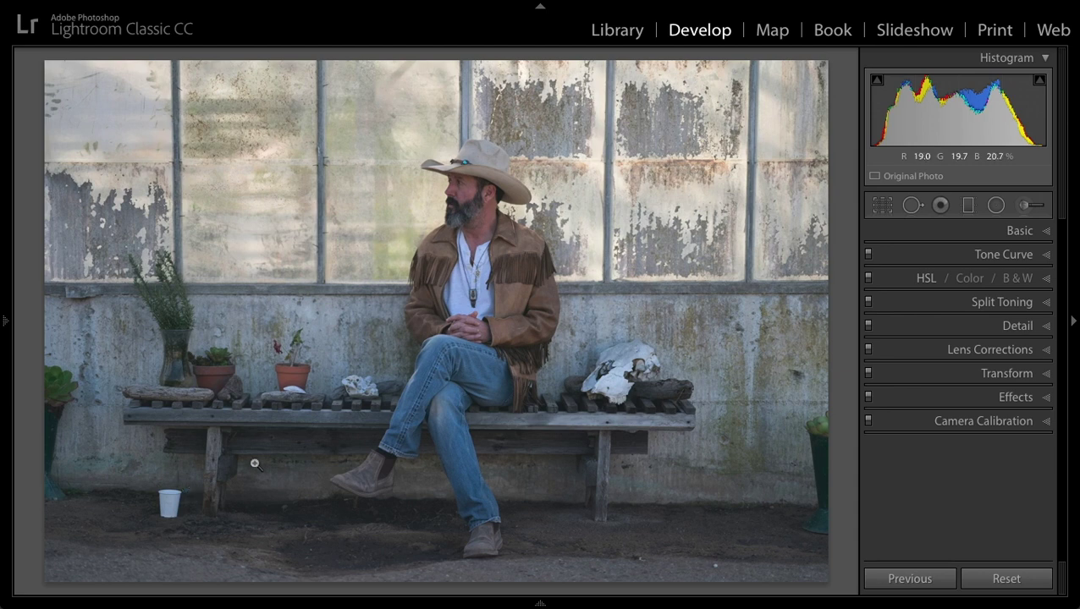
Expand the Basic panel for the cowboy portrait in the Develop module.
{"action": "left_click", "coordinate": [1016, 231]}
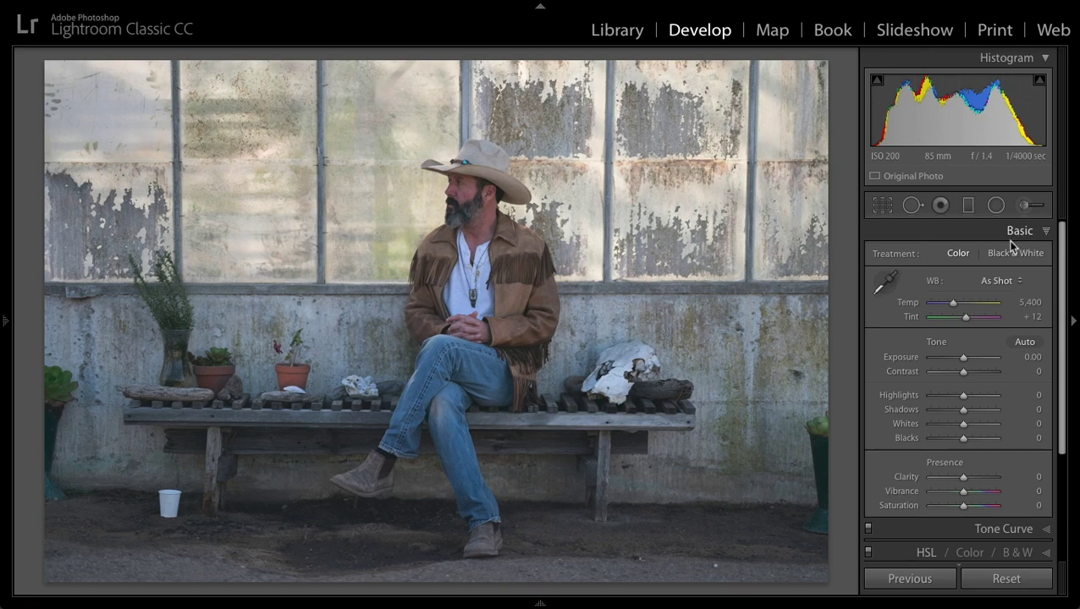
Set Exposure +0.95, Contrast +47, Highlights −57, Shadows +31, Blacks −28 and Temp 7,001.
{"action": "left_click_drag", "start_coordinate": [962, 360], "coordinate": [979, 376]}
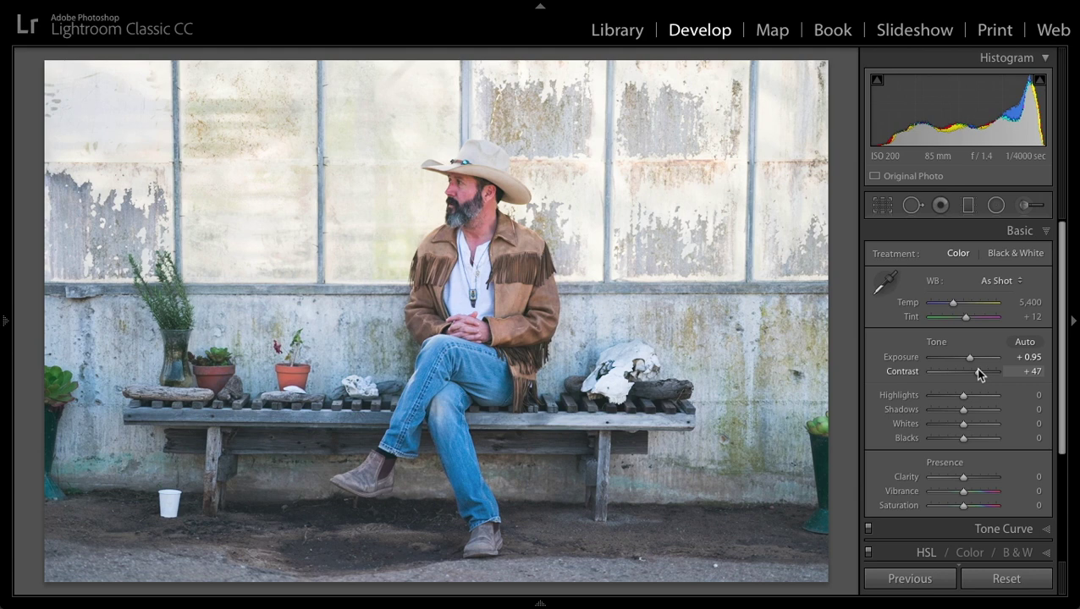
{"action": "left_click_drag", "start_coordinate": [963, 411], "coordinate": [954, 438]}
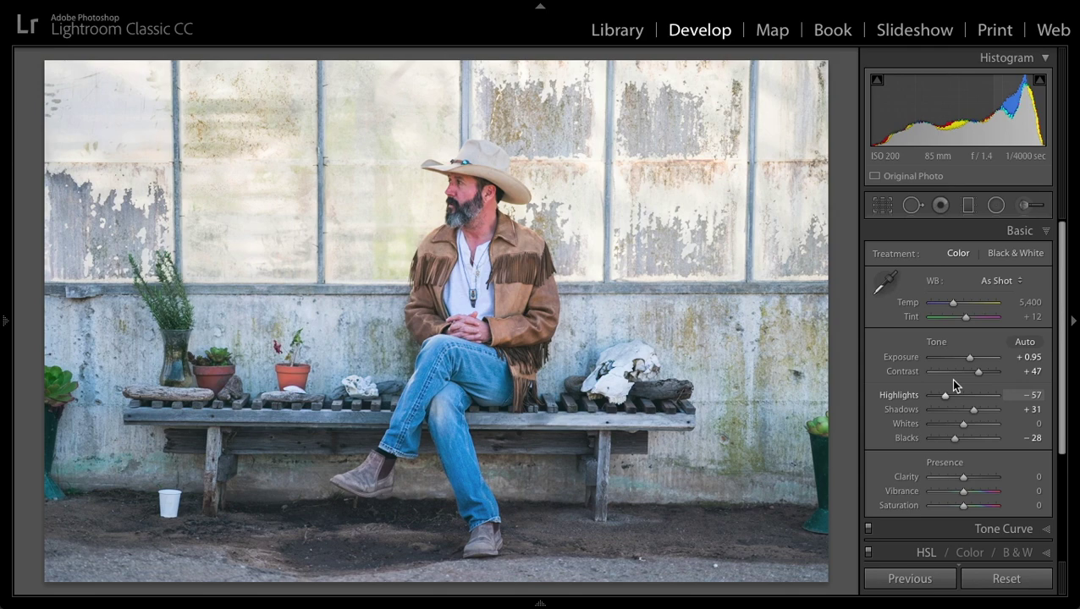
{"action": "left_click_drag", "start_coordinate": [953, 302], "coordinate": [964, 303]}
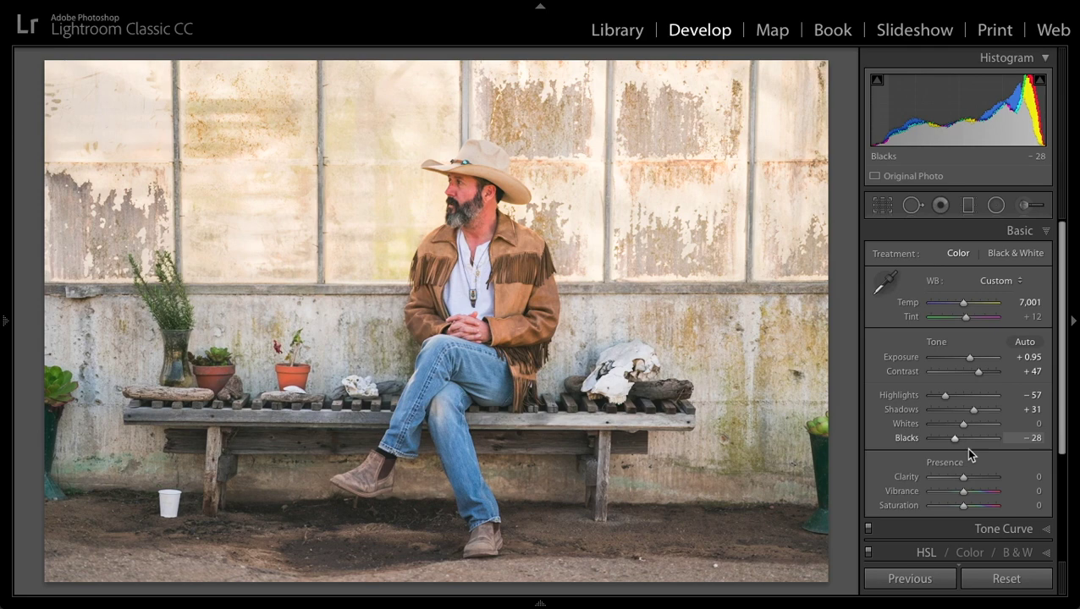
Fine-tune Basic to Temp 7,169, Clarity +3, Vibrance −15 and Blacks −2.
{"action": "left_click_drag", "start_coordinate": [963, 480], "coordinate": [955, 491]}
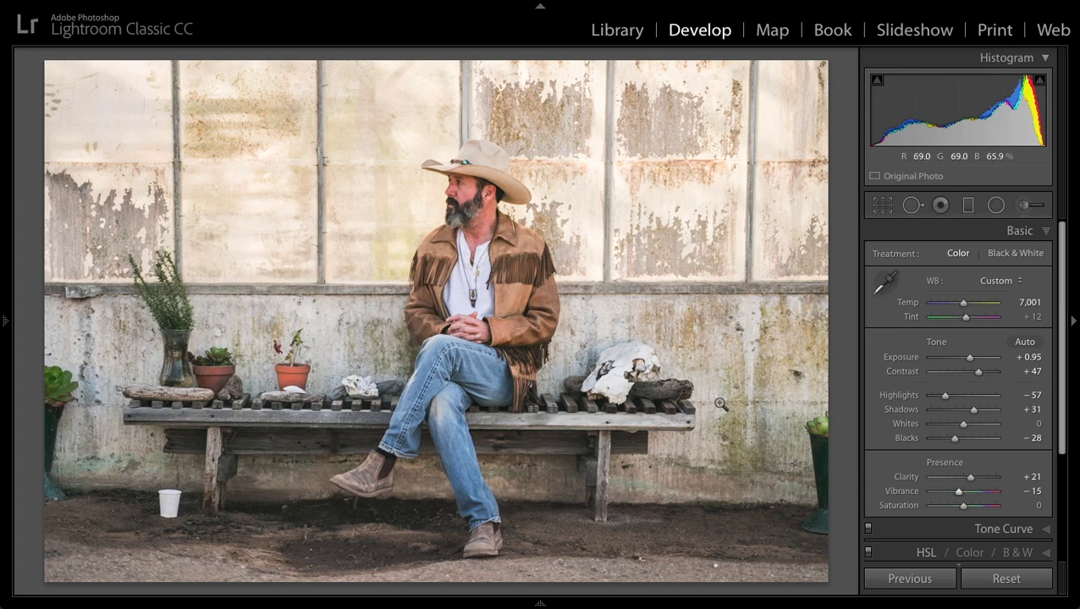
{"action": "left_click_drag", "start_coordinate": [961, 304], "coordinate": [963, 306]}
{"action": "left_click_drag", "start_coordinate": [970, 479], "coordinate": [964, 481]}
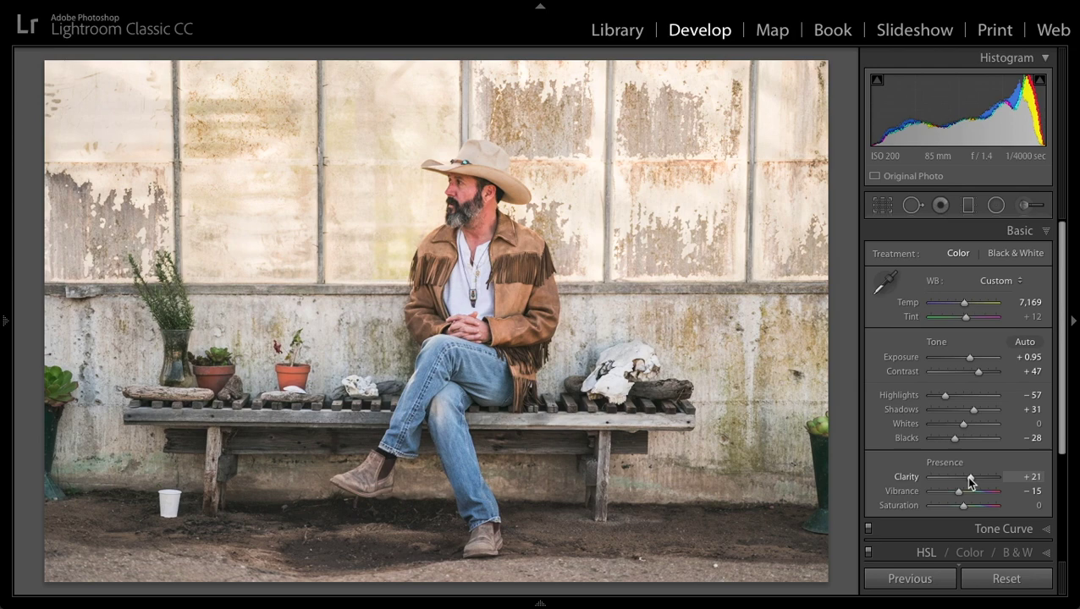
{"action": "left_click_drag", "start_coordinate": [955, 437], "coordinate": [965, 438]}
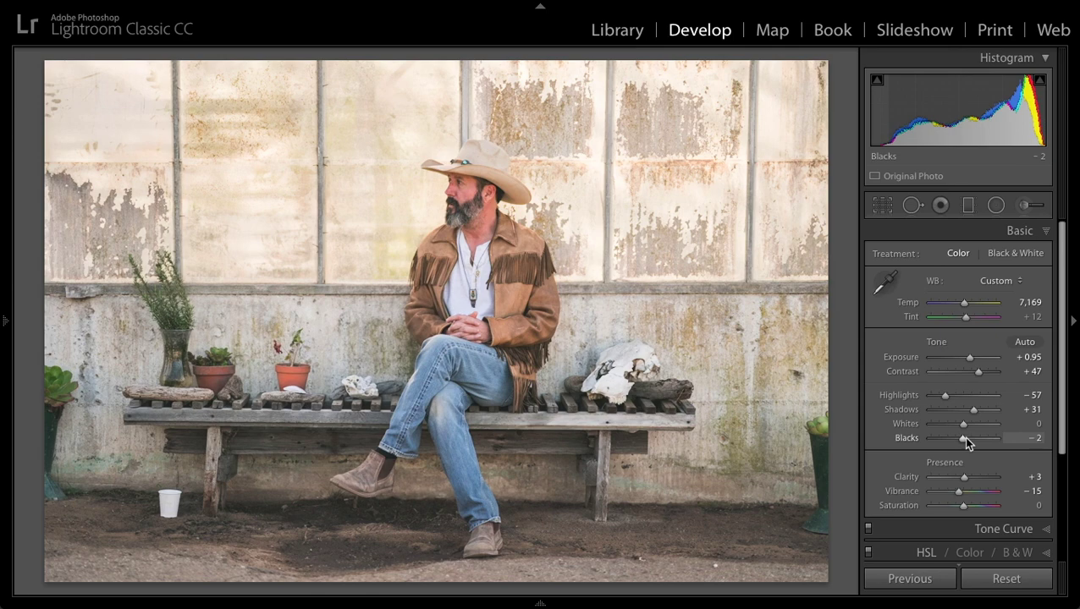
In HSL, set saturation Red −22, Orange −10 and luminance Red +15, Orange +25.
{"action": "scroll", "coordinate": [1061, 432], "scroll_direction": "down", "scroll_amount": 3}
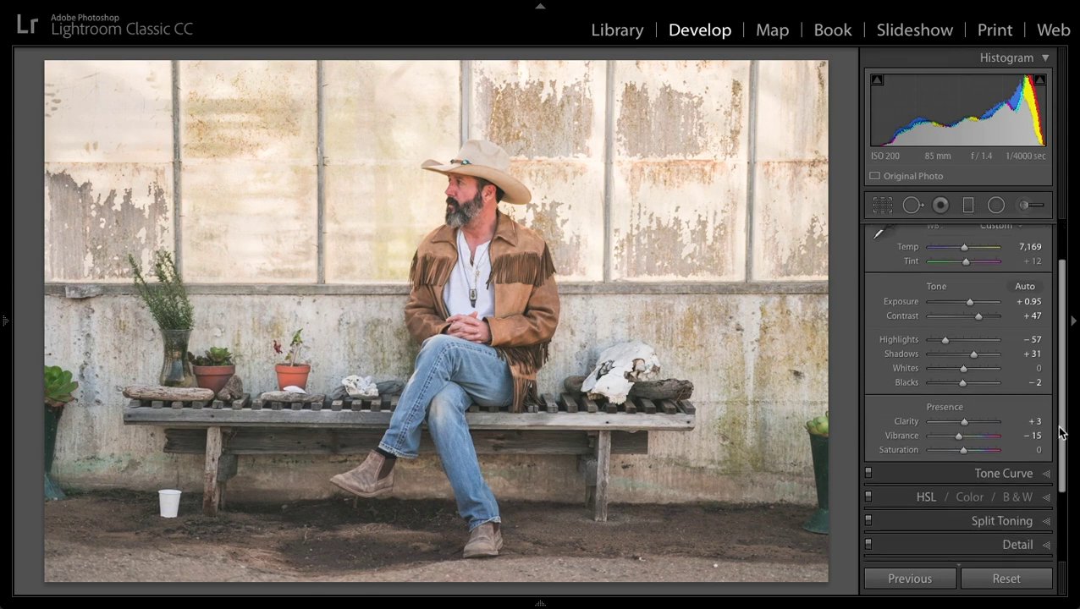
{"action": "scroll", "coordinate": [1062, 432], "scroll_direction": "down", "scroll_amount": 3}
{"action": "left_click", "coordinate": [925, 458]}
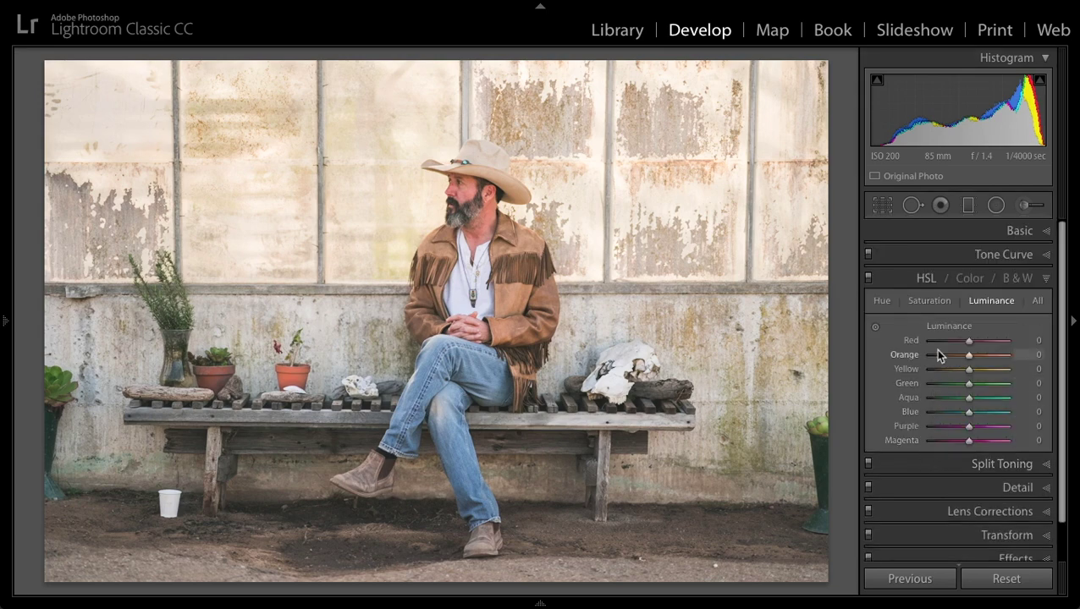
{"action": "left_click", "coordinate": [882, 299]}
{"action": "left_click", "coordinate": [924, 300]}
{"action": "left_click", "coordinate": [989, 302]}
{"action": "left_click", "coordinate": [934, 301]}
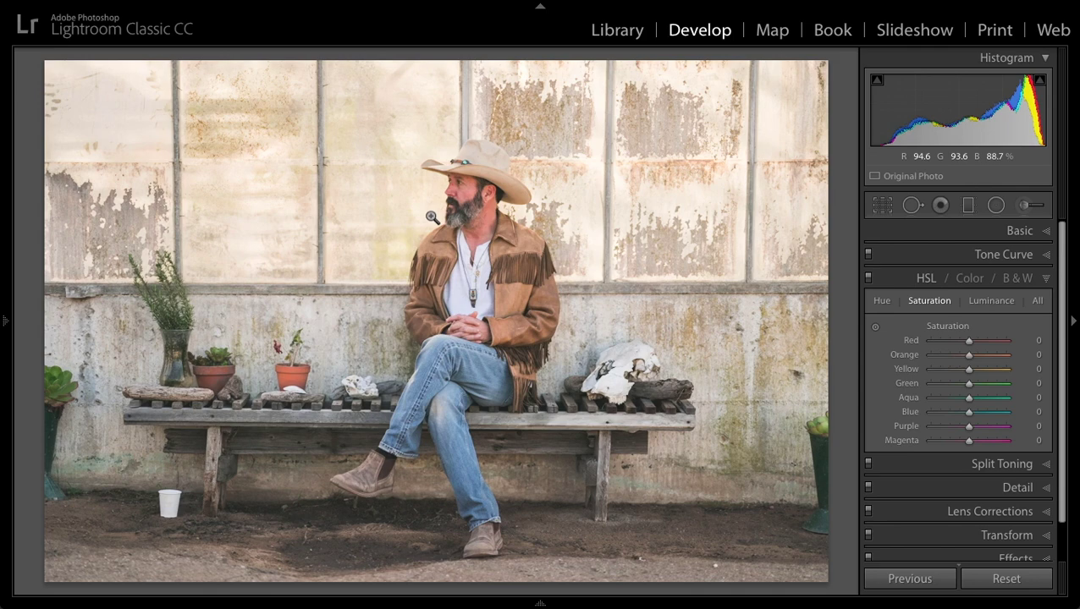
{"action": "left_click_drag", "start_coordinate": [964, 357], "coordinate": [959, 342]}
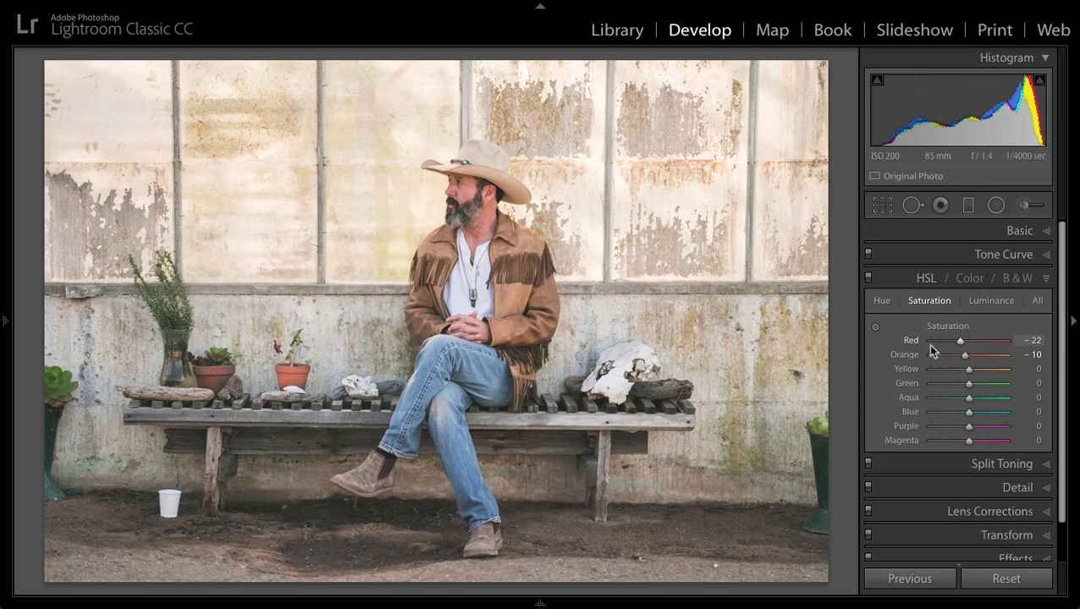
{"action": "left_click", "coordinate": [976, 301]}
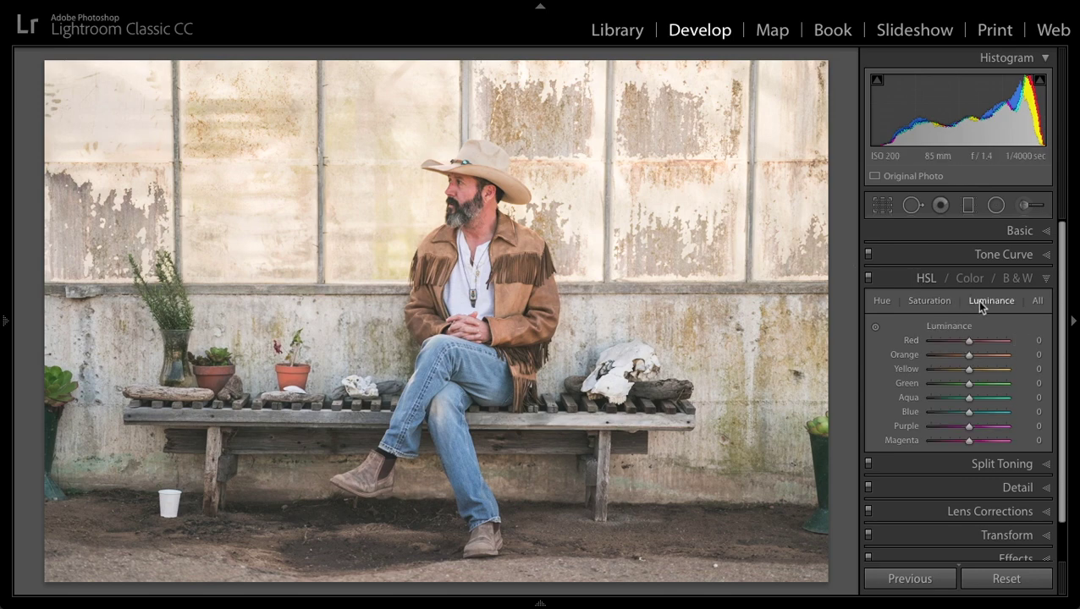
{"action": "left_click_drag", "start_coordinate": [975, 355], "coordinate": [972, 342]}
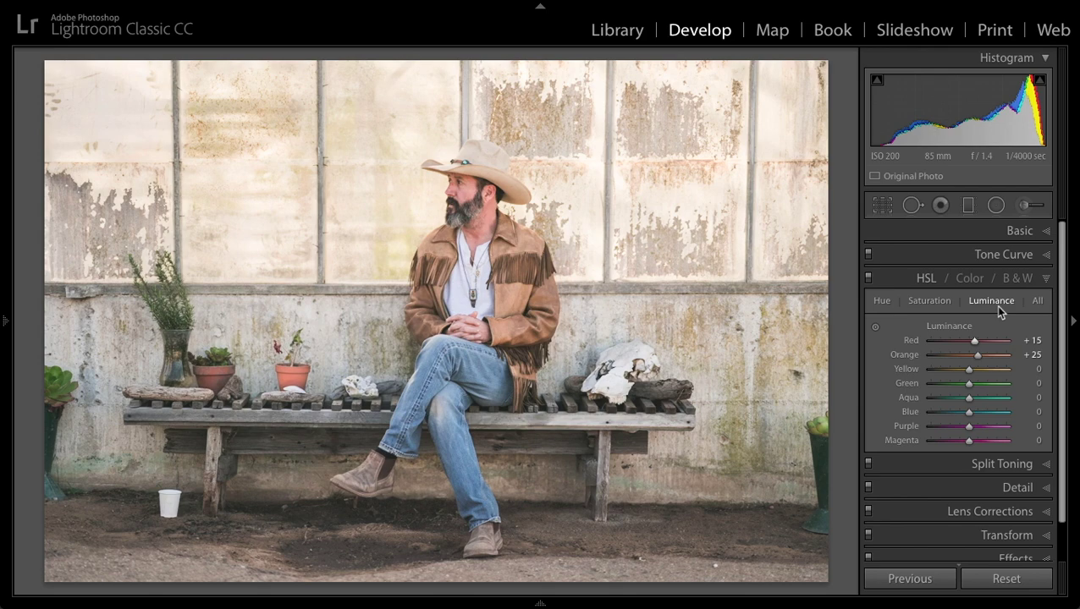
Swap HSL for Split Toning and tint the highlights with Hue 63, Saturation 14.
{"action": "left_click", "coordinate": [1046, 280]}
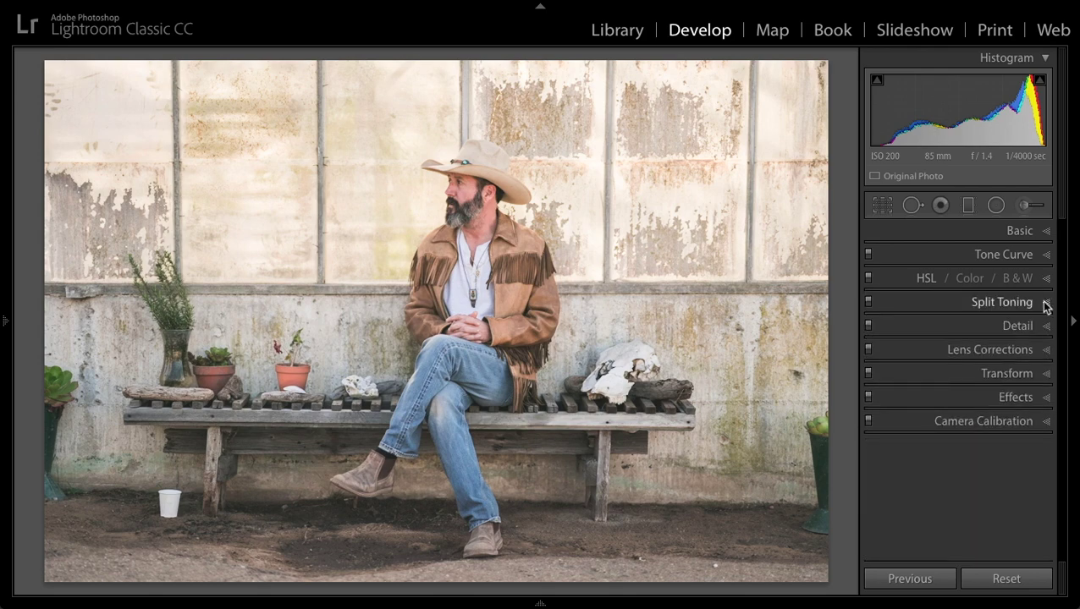
{"action": "left_click", "coordinate": [1046, 302]}
{"action": "mouse_move", "coordinate": [931, 342]}
{"action": "left_mouse_down"}
{"action": "mouse_move", "coordinate": [945, 346]}
{"action": "mouse_move", "coordinate": [941, 357]}
{"action": "left_mouse_up"}
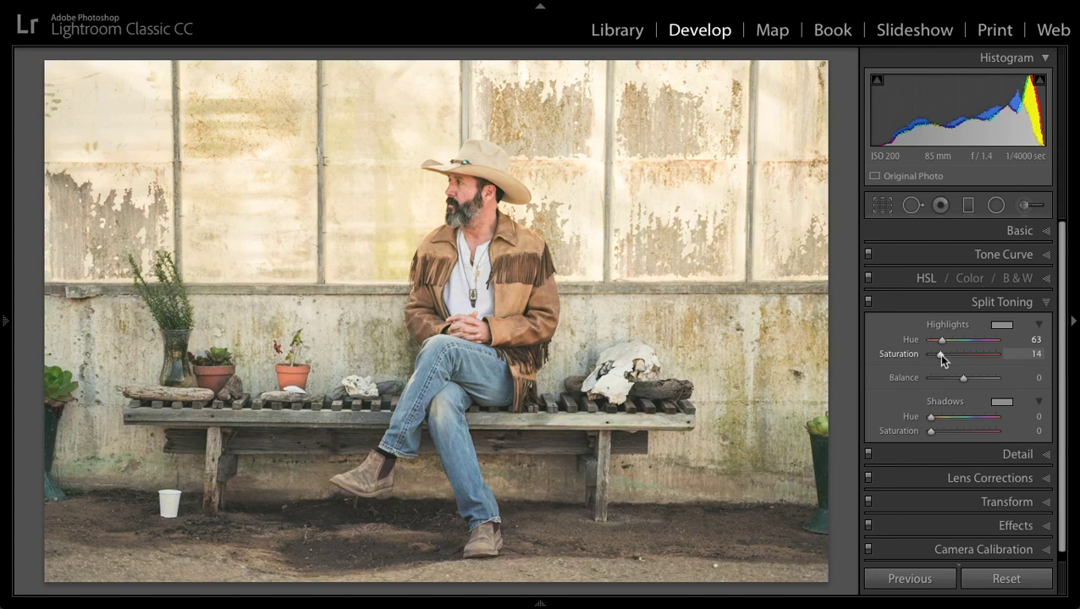
{"action": "left_click", "coordinate": [1046, 233]}
Raise Exposure to +1.15, compare before/after, and settle Temp at 6,659.
{"action": "left_click_drag", "start_coordinate": [963, 359], "coordinate": [934, 400]}
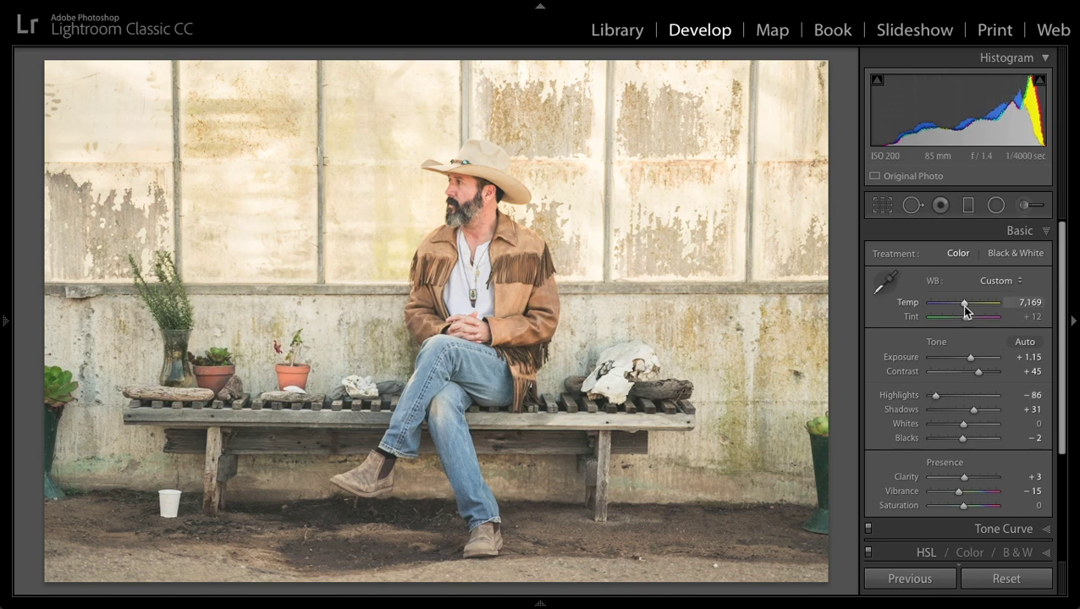
{"action": "left_click_drag", "start_coordinate": [964, 303], "coordinate": [969, 304]}
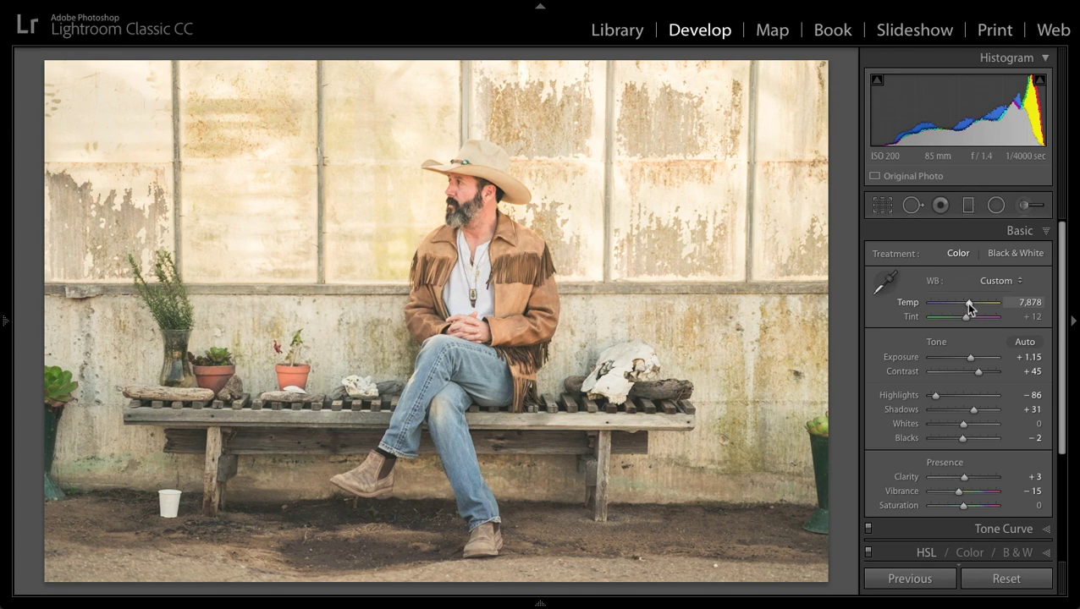
{"action": "key", "text": "backslash"}
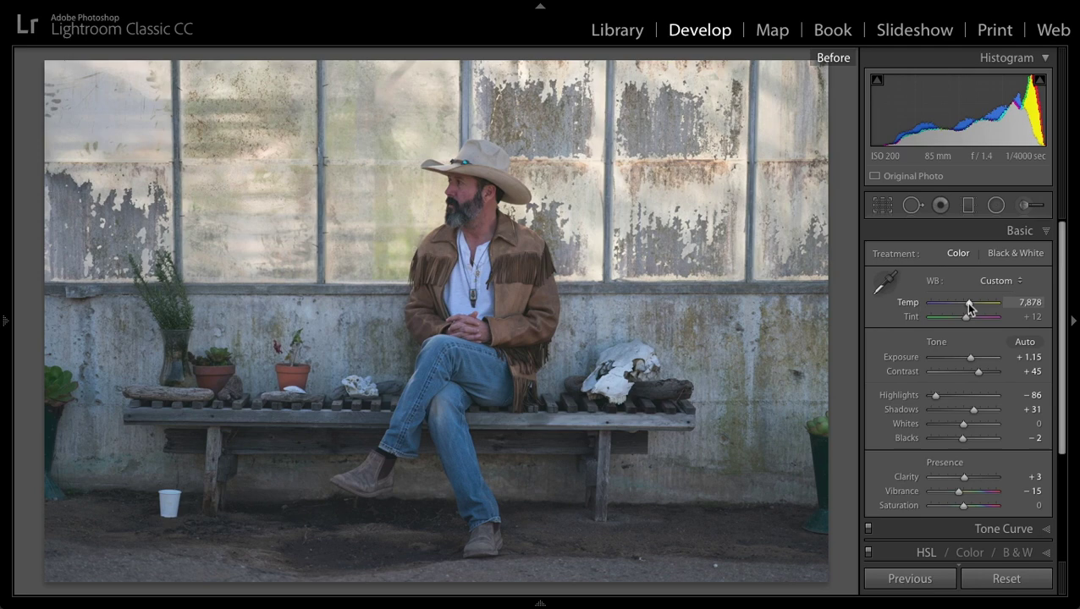
{"action": "key", "text": "backslash"}
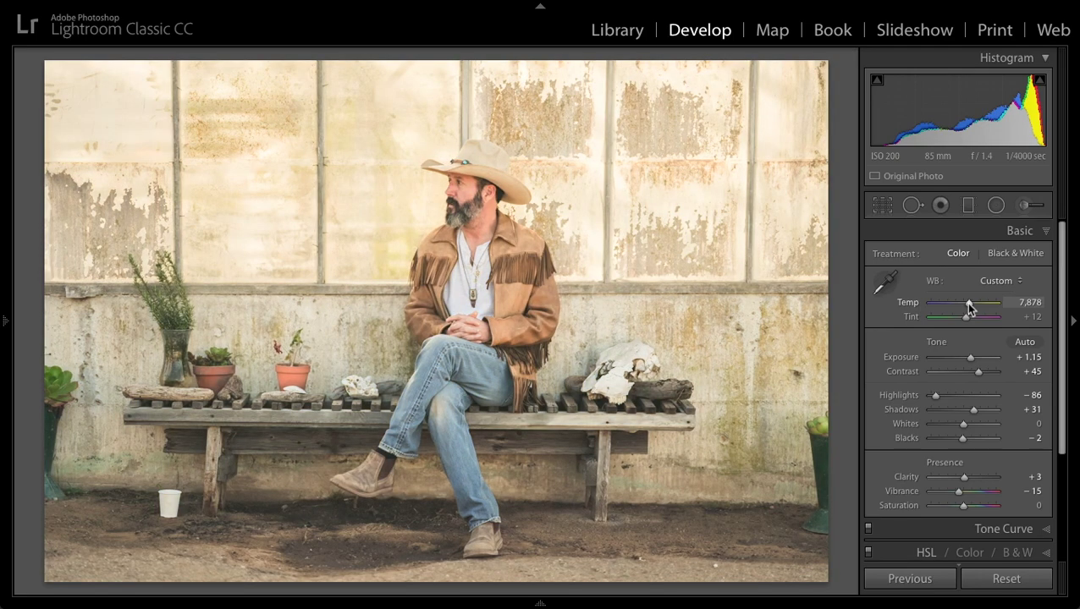
{"action": "left_click_drag", "start_coordinate": [968, 305], "coordinate": [962, 309]}
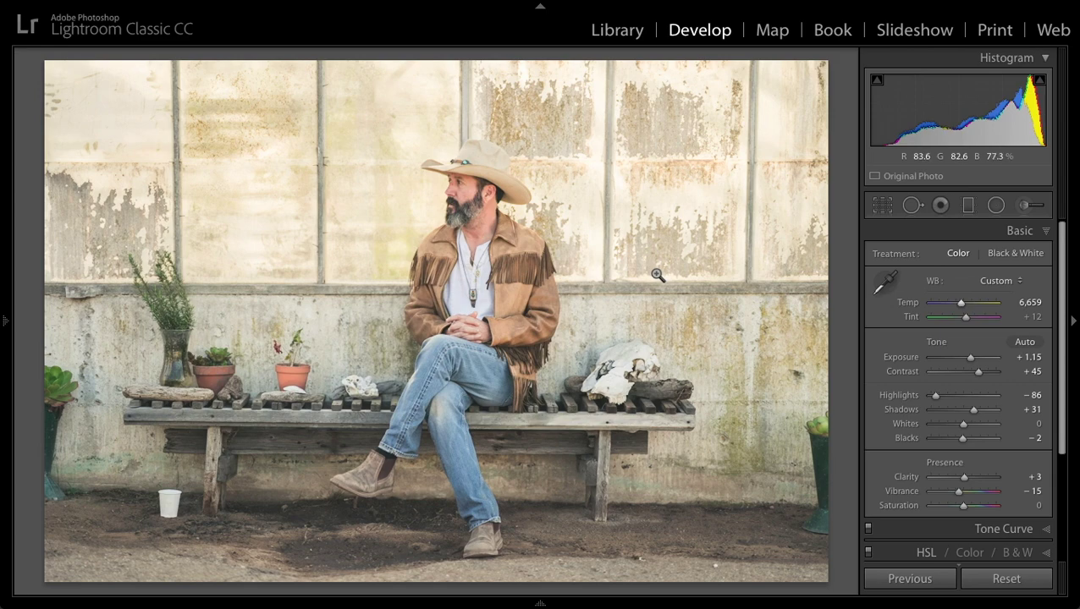
{"action": "left_click", "coordinate": [1043, 232]}
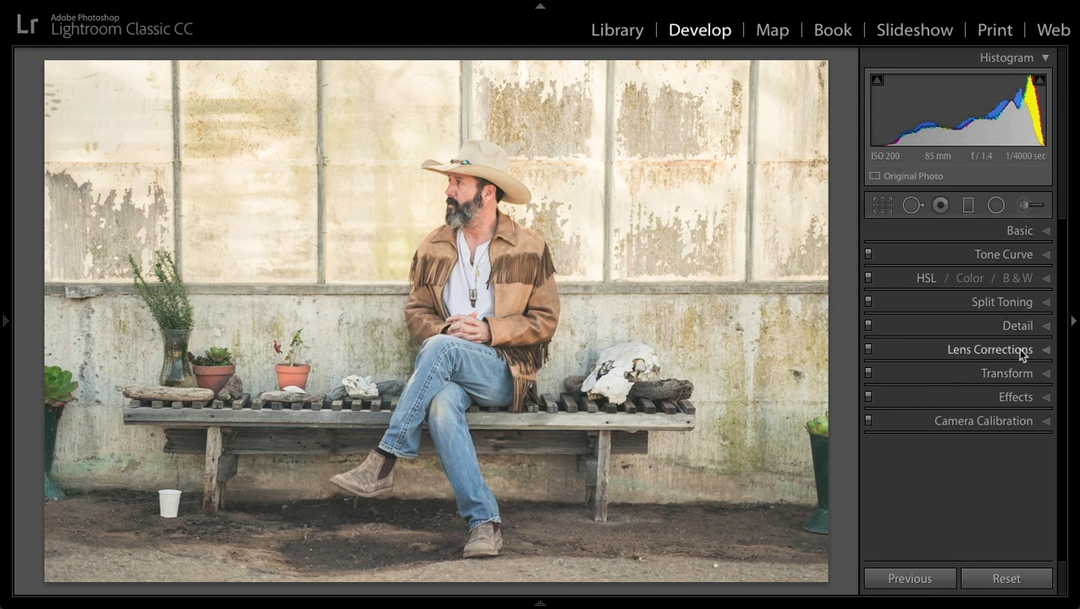
Enable the Sony FE 85mm lens profile with Distortion 54 and Vignetting 37.
{"action": "left_click", "coordinate": [1022, 356]}
{"action": "left_click", "coordinate": [931, 327]}
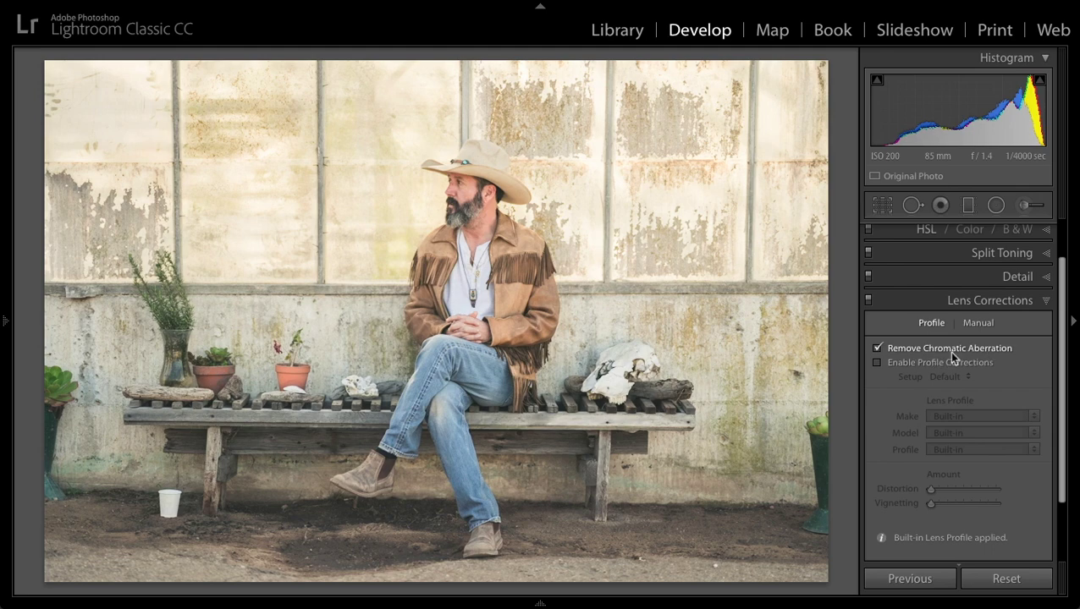
{"action": "left_click", "coordinate": [877, 363]}
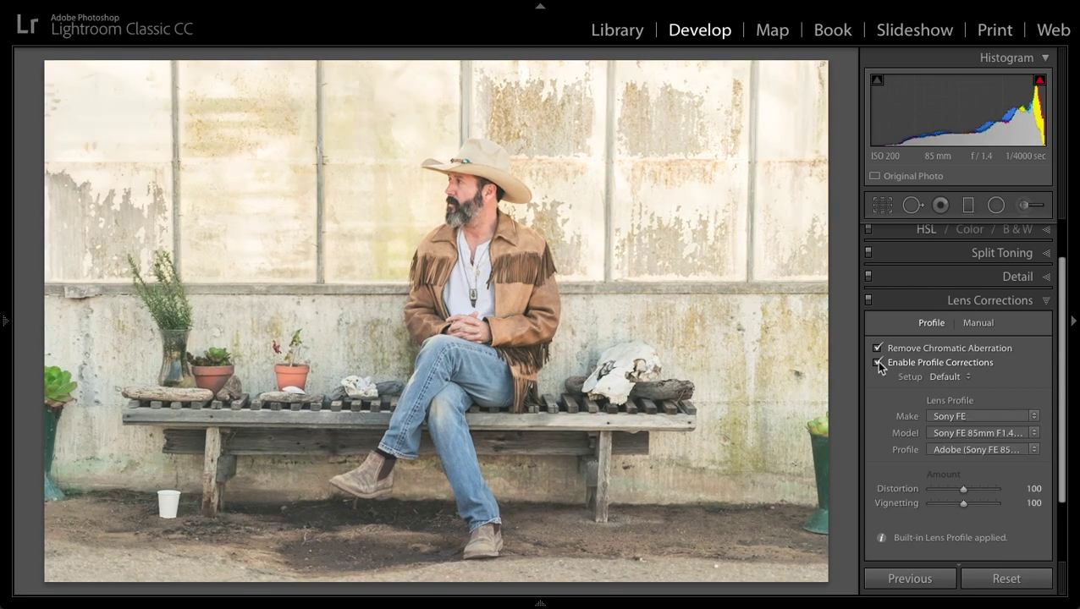
{"action": "left_click_drag", "start_coordinate": [963, 489], "coordinate": [946, 504]}
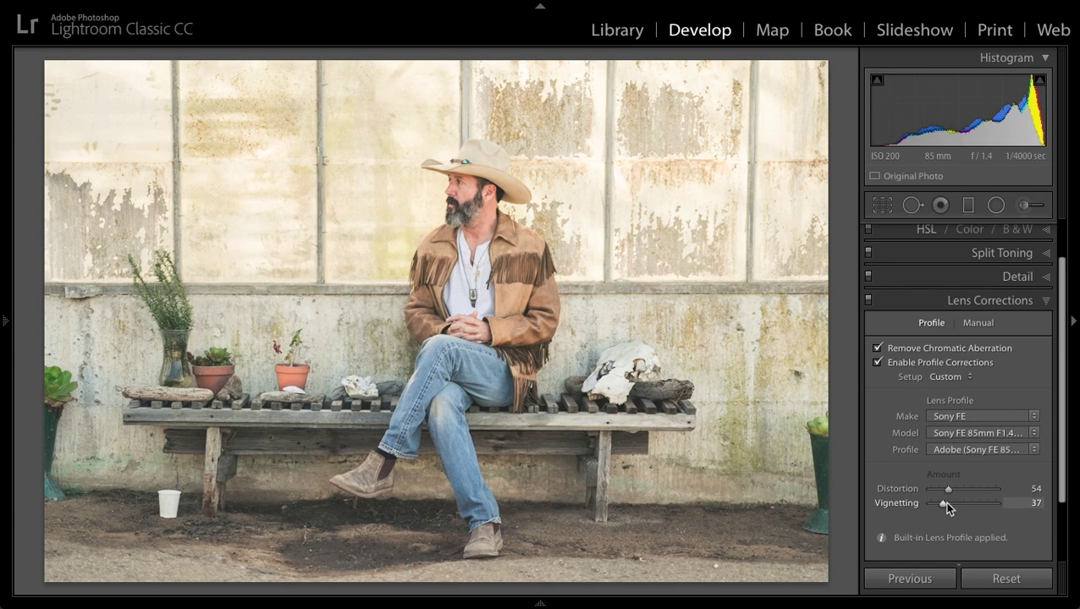
{"action": "left_click", "coordinate": [951, 492]}
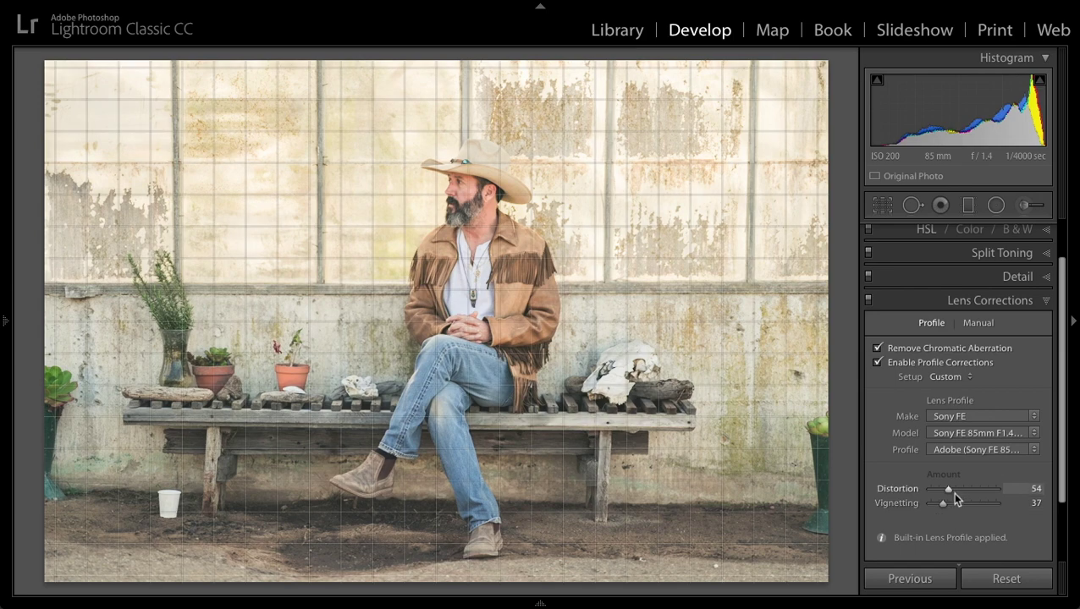
{"action": "left_click", "coordinate": [1014, 299]}
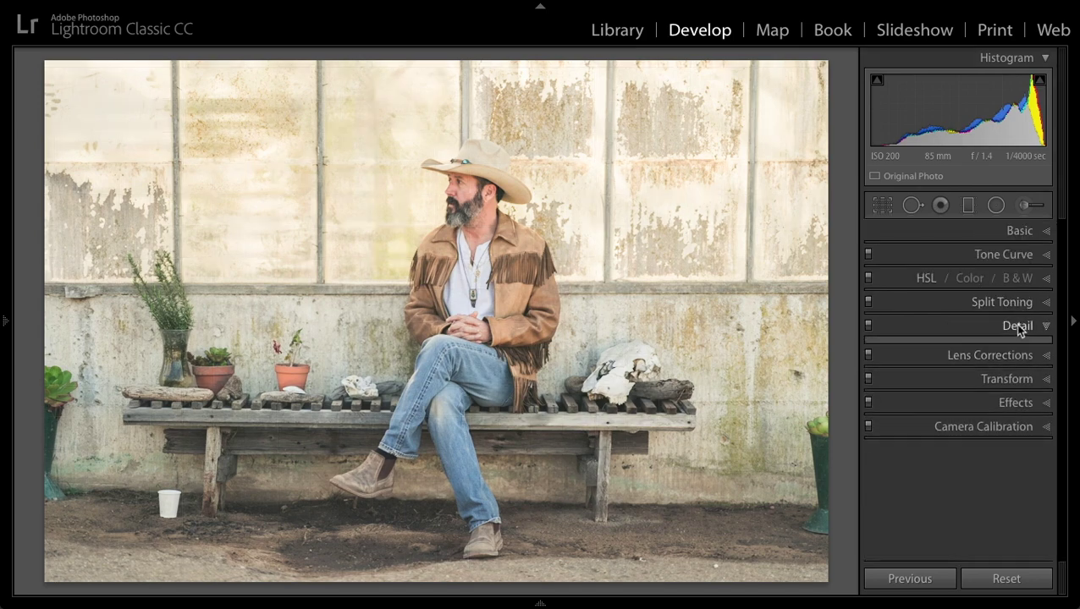
Zoom in on the face and sharpen at Amount 77, Radius 1.0, Detail 18, Masking 33.
{"action": "left_click", "coordinate": [1014, 324]}
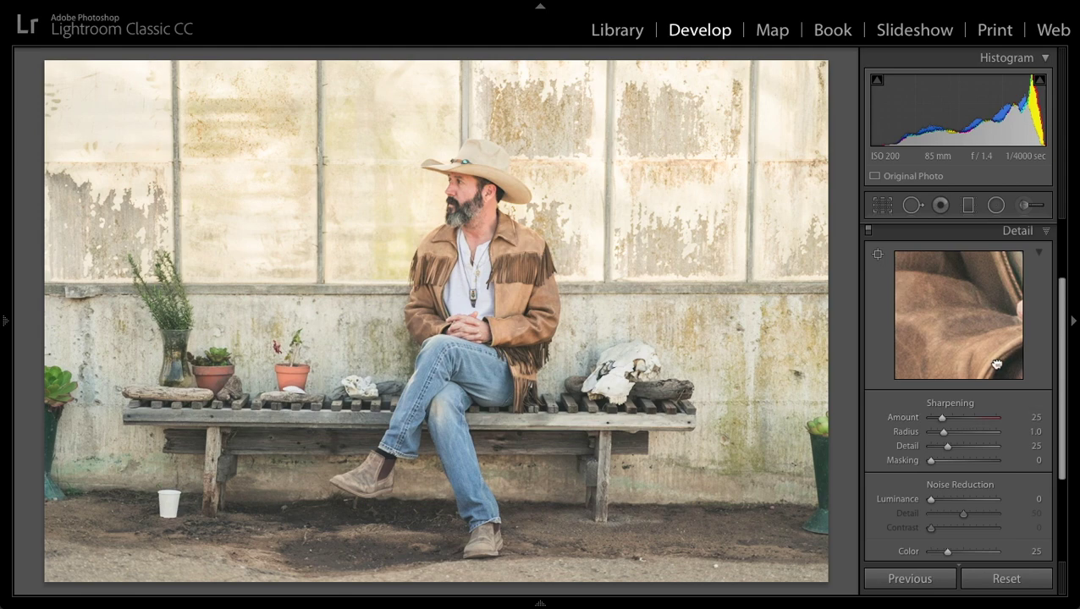
{"action": "left_click", "coordinate": [457, 185]}
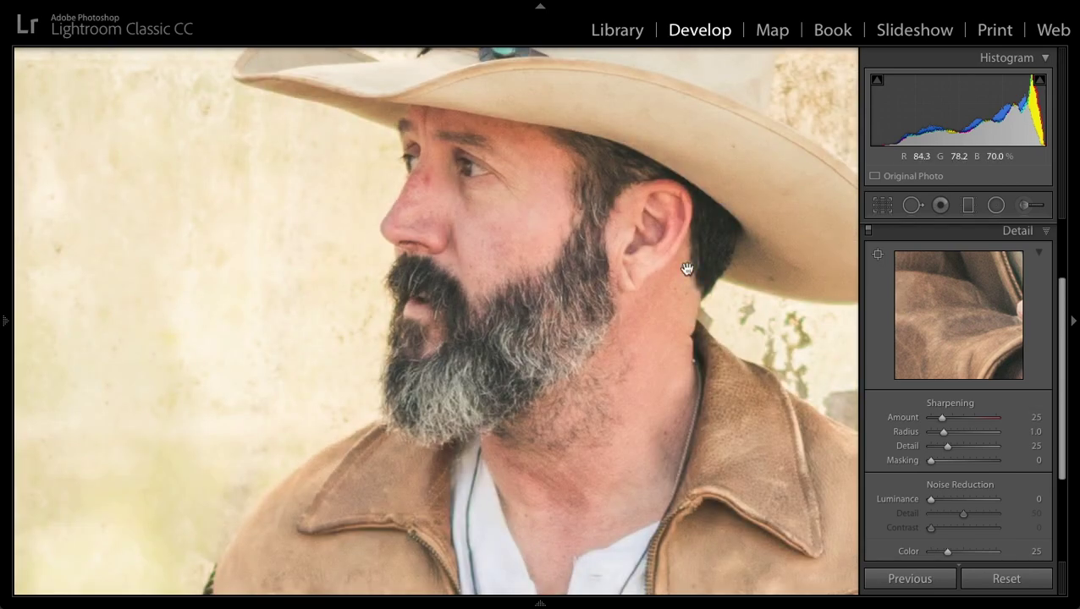
{"action": "left_click_drag", "start_coordinate": [941, 416], "coordinate": [954, 417]}
{"action": "mouse_move", "coordinate": [947, 450]}
{"action": "left_mouse_down"}
{"action": "mouse_move", "coordinate": [937, 447]}
{"action": "mouse_move", "coordinate": [952, 462]}
{"action": "mouse_move", "coordinate": [931, 446]}
{"action": "left_mouse_up"}
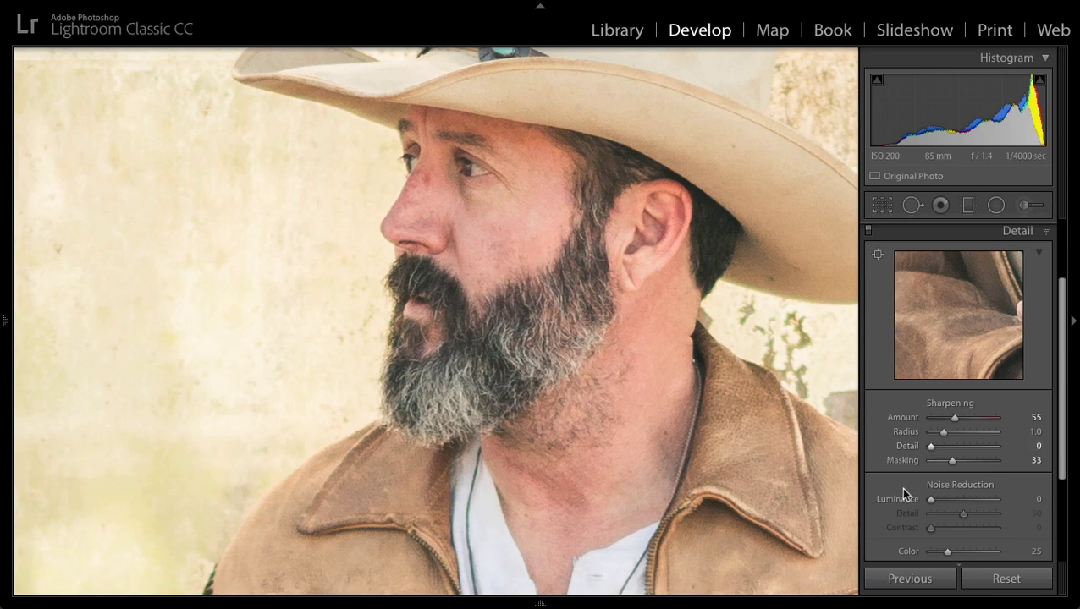
{"action": "left_click_drag", "start_coordinate": [930, 447], "coordinate": [964, 421]}
Set noise reduction to Luminance 21 and Color 32, panning toward the right wall.
{"action": "left_click_drag", "start_coordinate": [935, 501], "coordinate": [944, 504]}
{"action": "left_click_drag", "start_coordinate": [1063, 448], "coordinate": [1063, 494]}
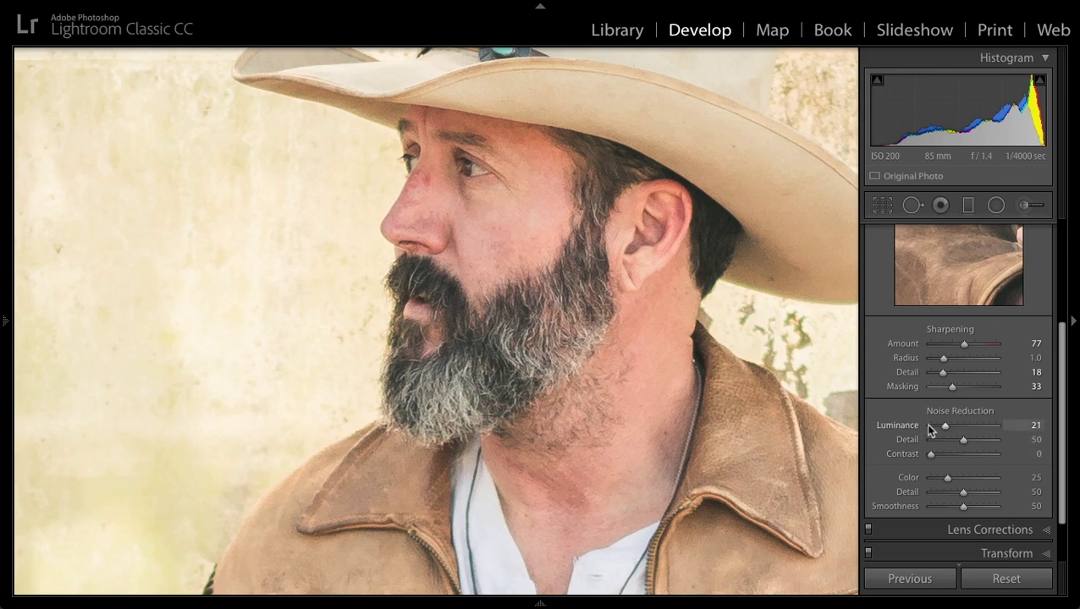
{"action": "left_click_drag", "start_coordinate": [946, 477], "coordinate": [950, 477]}
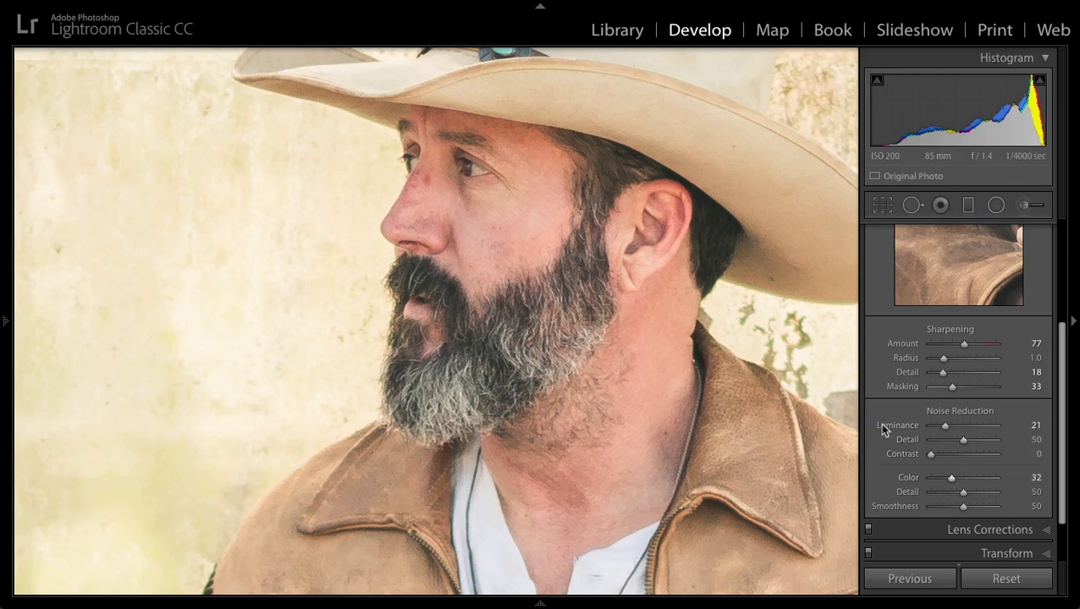
{"action": "scroll", "coordinate": [935, 404], "scroll_direction": "up", "scroll_amount": 5}
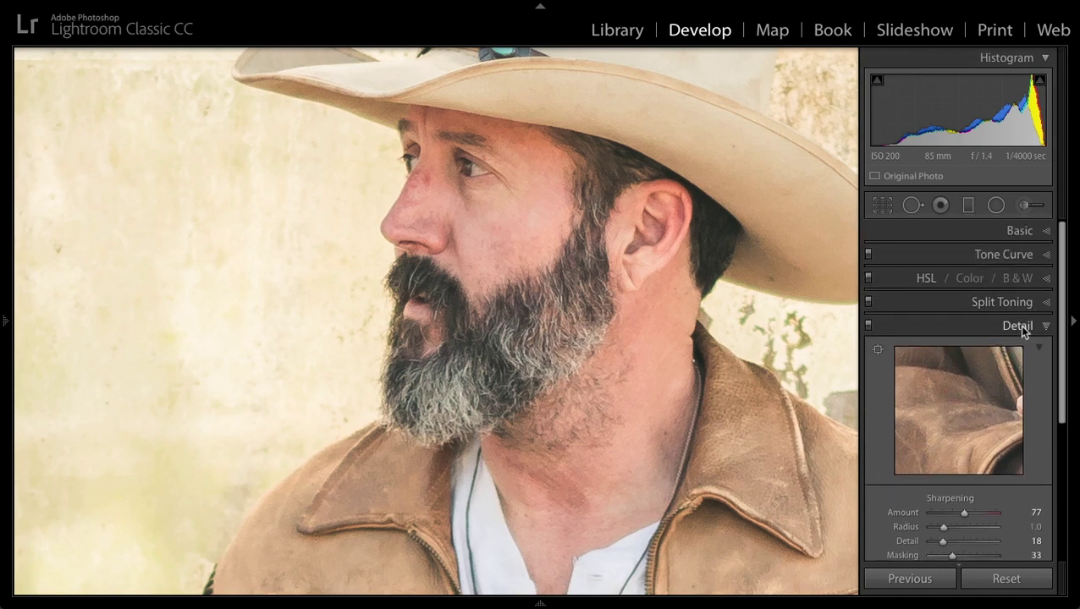
{"action": "left_click_drag", "start_coordinate": [799, 322], "coordinate": [670, 326]}
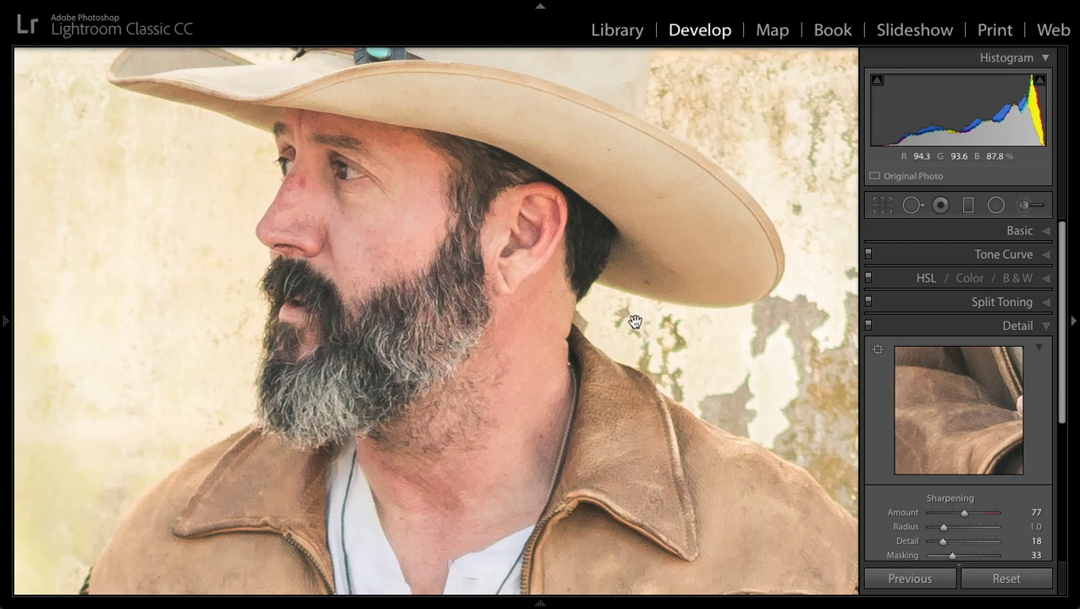
Sample the green wall fringe with the Defringe eyedropper and set Green Amount 10, Hue 14/27.
{"action": "left_click", "coordinate": [1007, 326]}
{"action": "left_click", "coordinate": [990, 347]}
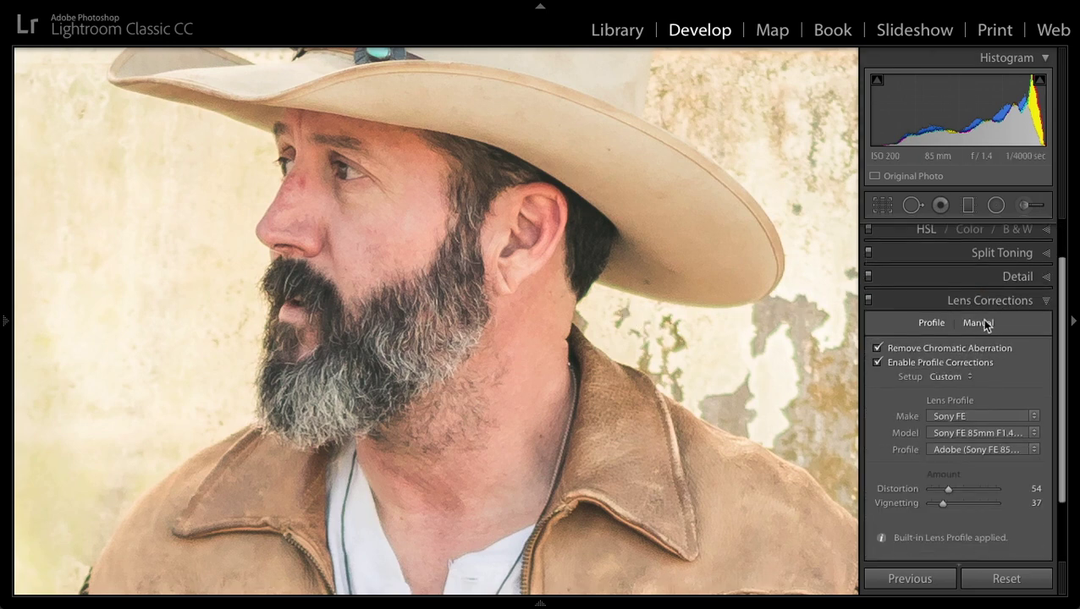
{"action": "left_click", "coordinate": [982, 323]}
{"action": "left_click", "coordinate": [885, 411]}
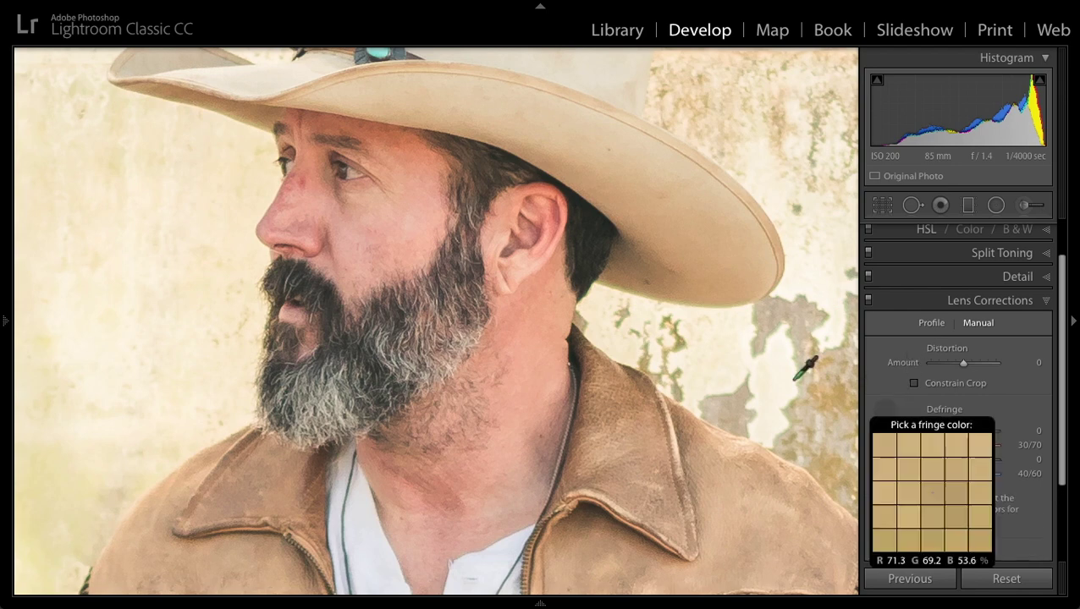
{"action": "left_click", "coordinate": [685, 345]}
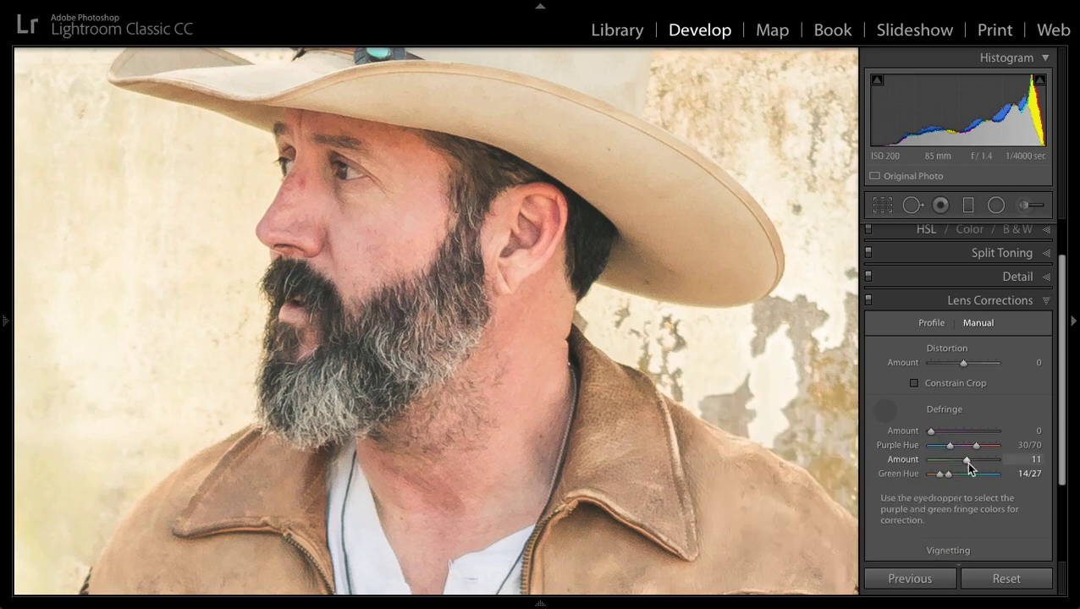
{"action": "mouse_move", "coordinate": [965, 459]}
{"action": "left_mouse_down"}
{"action": "mouse_move", "coordinate": [921, 456]}
{"action": "mouse_move", "coordinate": [965, 460]}
{"action": "left_mouse_up"}
{"action": "left_click_drag", "start_coordinate": [934, 459], "coordinate": [963, 459]}
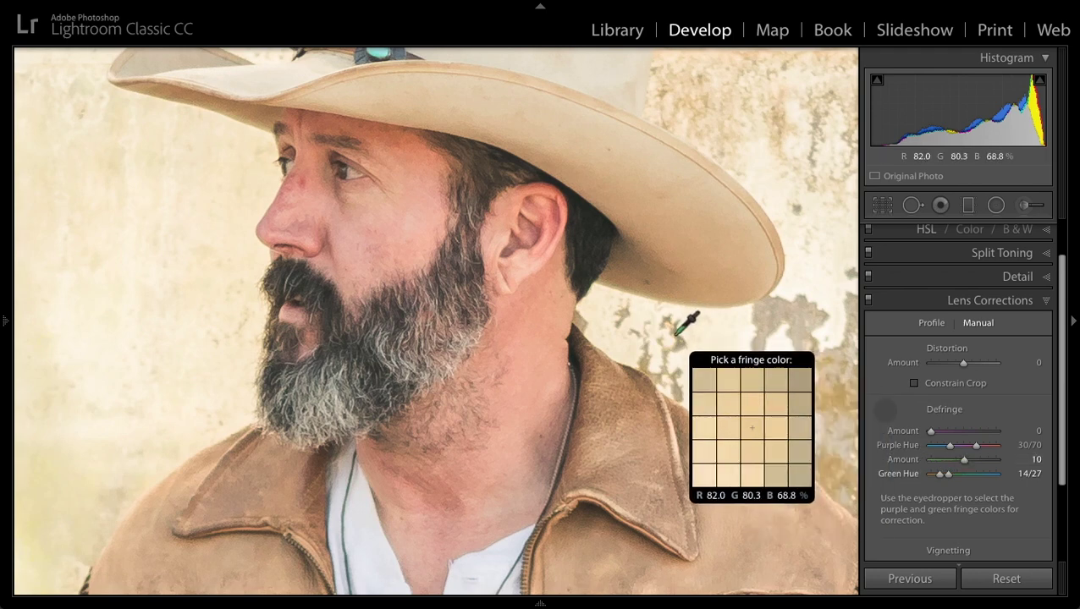
{"action": "left_click", "coordinate": [990, 302]}
Fit the whole photo in view and add grain at Amount 11, Size 25, Roughness 57.
{"action": "key", "text": "z"}
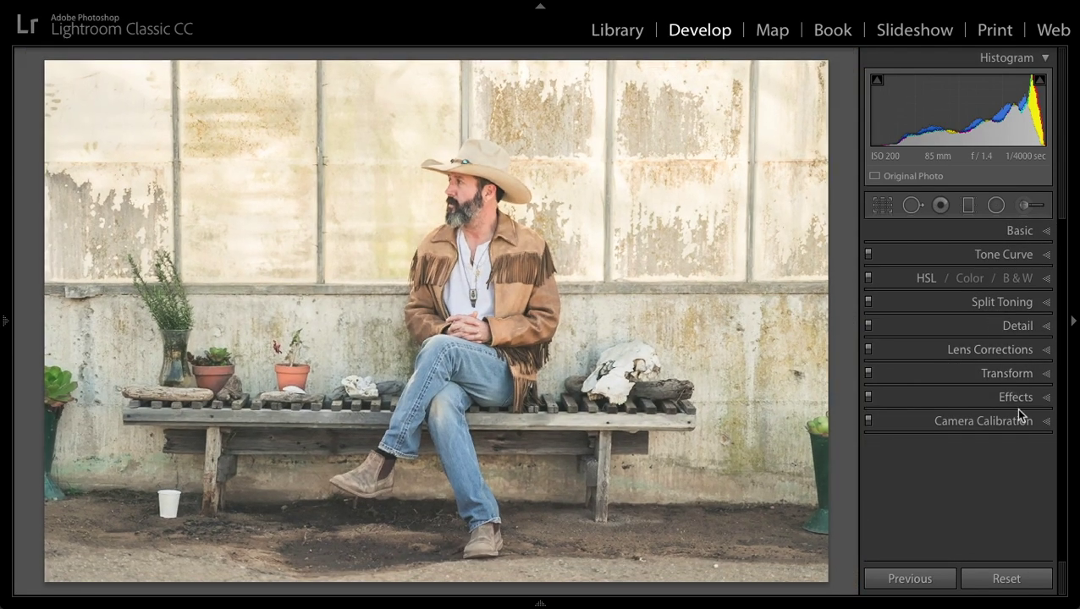
{"action": "left_click", "coordinate": [1014, 398]}
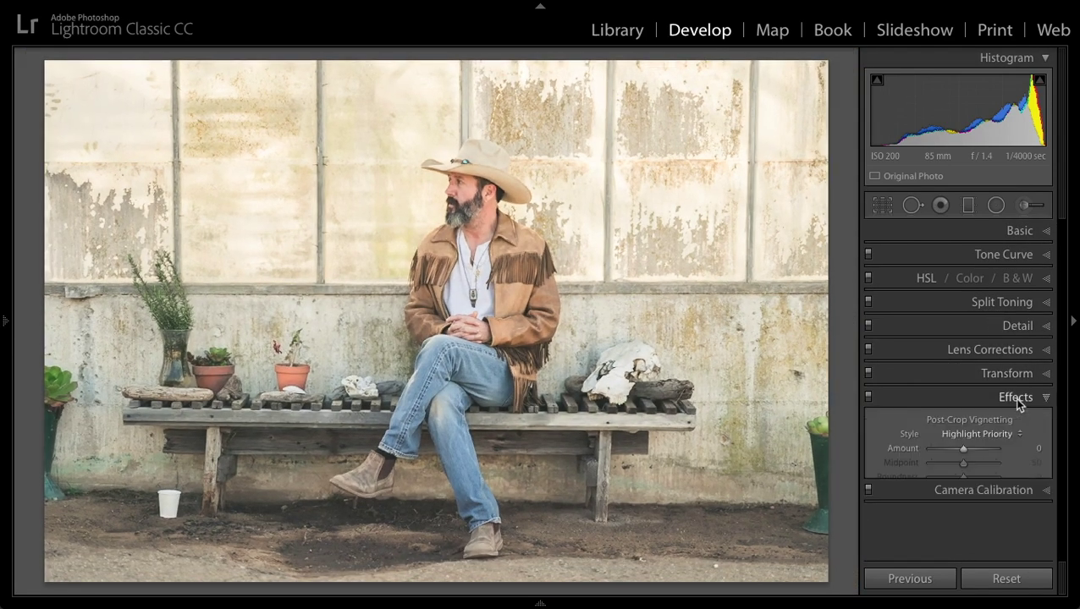
{"action": "left_click_drag", "start_coordinate": [928, 479], "coordinate": [931, 481]}
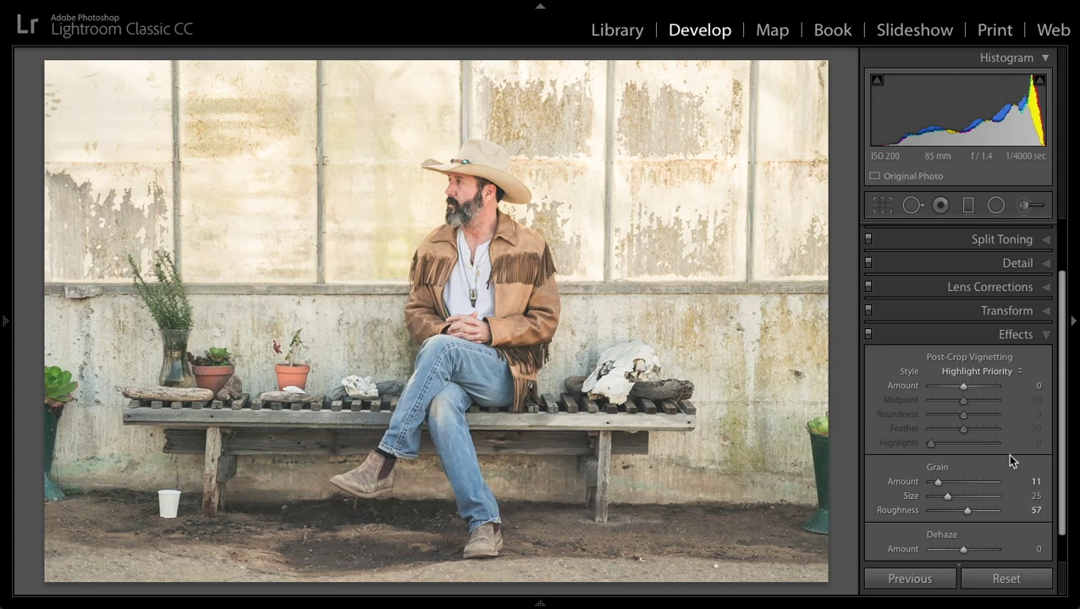
{"action": "left_click", "coordinate": [1027, 335]}
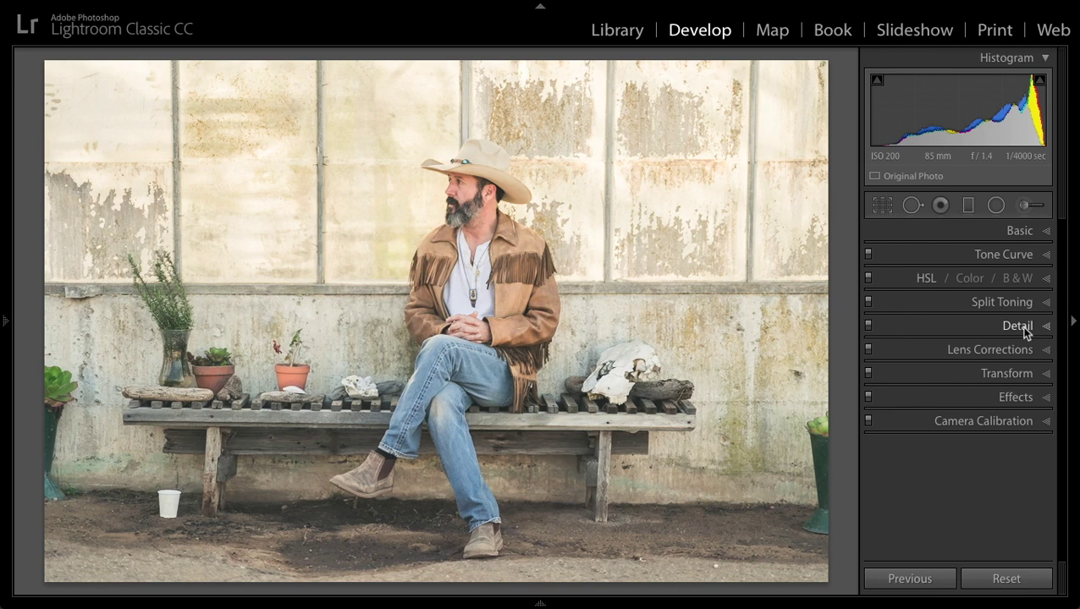
Heal out the green pot at the right edge with Spot Removal, moving its source closer.
{"action": "left_click", "coordinate": [912, 207]}
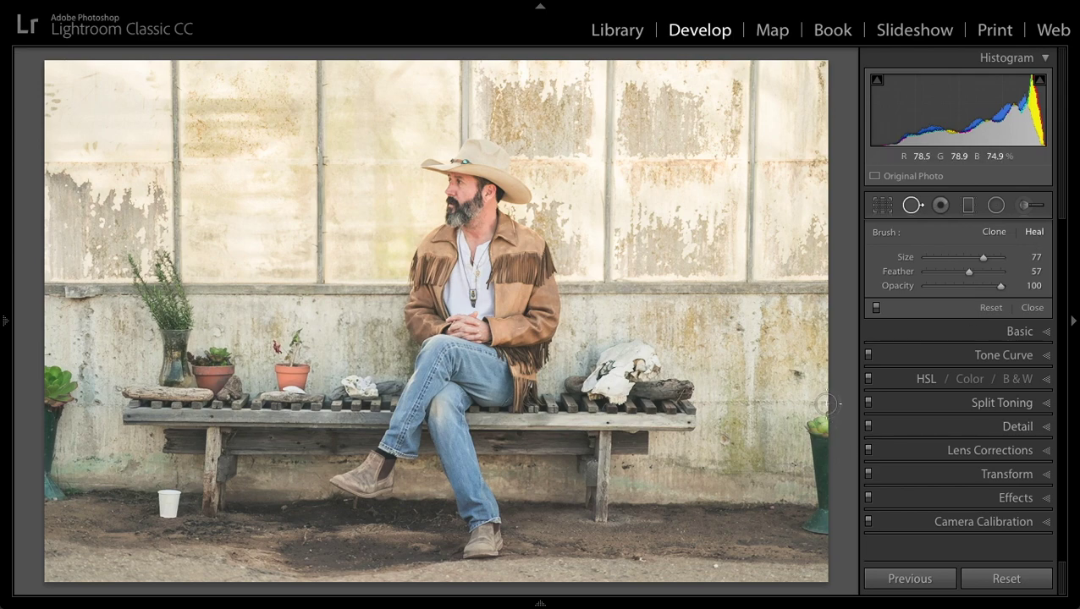
{"action": "mouse_move", "coordinate": [814, 421]}
{"action": "left_mouse_down"}
{"action": "mouse_move", "coordinate": [826, 433]}
{"action": "mouse_move", "coordinate": [809, 516]}
{"action": "mouse_move", "coordinate": [831, 526]}
{"action": "mouse_move", "coordinate": [833, 511]}
{"action": "left_mouse_up"}
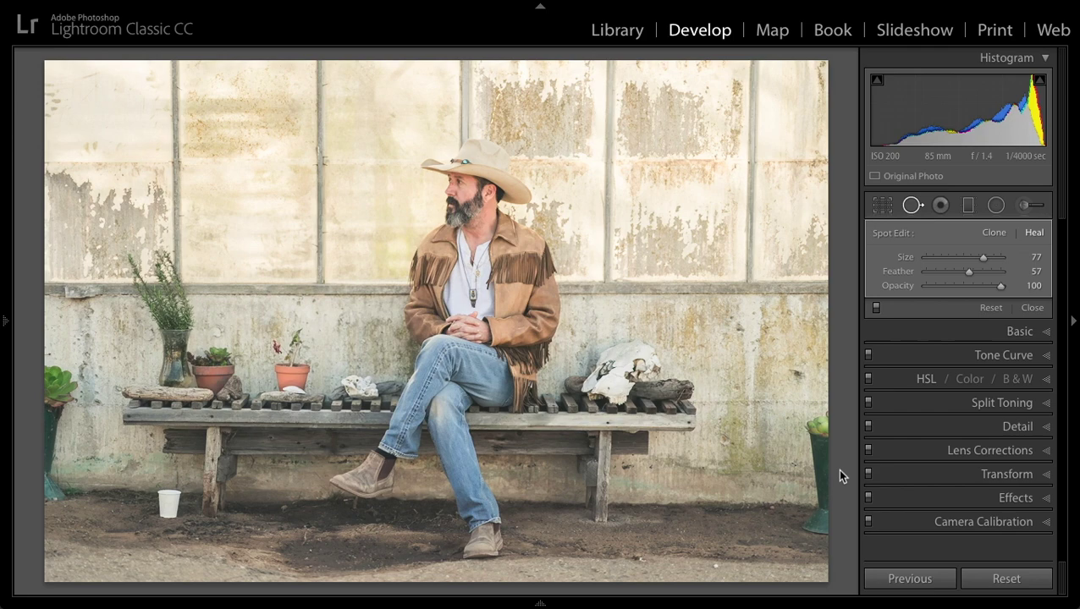
{"action": "left_click_drag", "start_coordinate": [740, 479], "coordinate": [763, 478]}
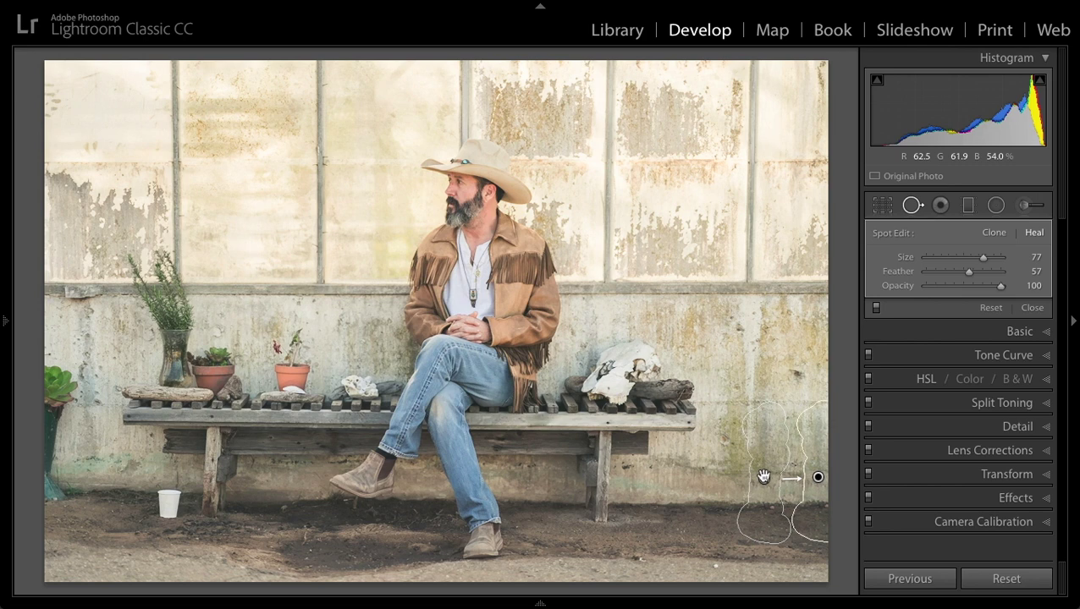
Heal away the paper cup, the left-edge plant and two patches on the lower-left wall.
{"action": "left_click", "coordinate": [163, 502]}
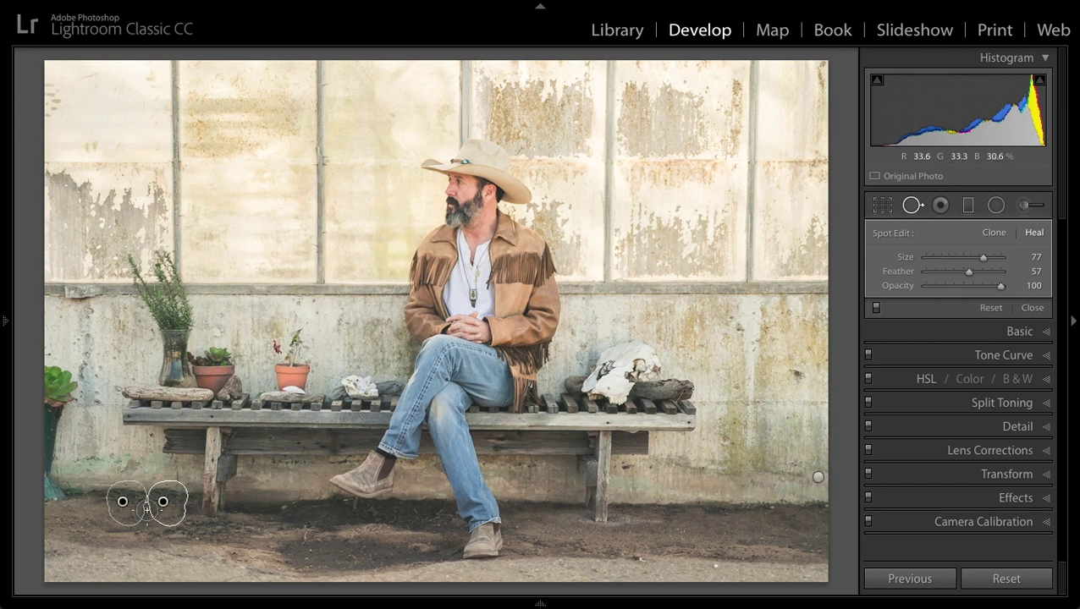
{"action": "left_click", "coordinate": [120, 500]}
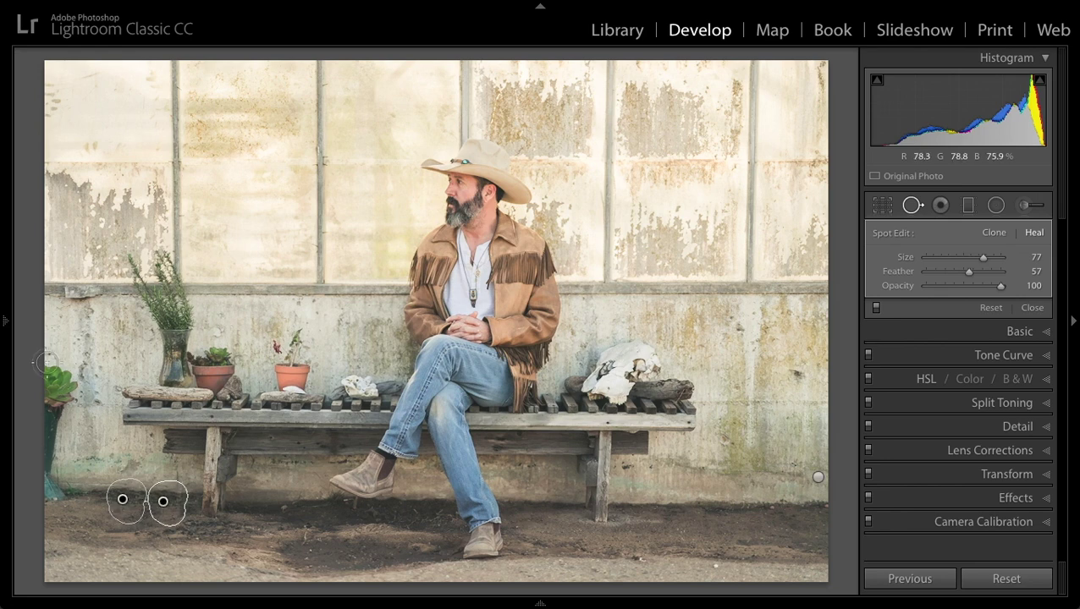
{"action": "mouse_move", "coordinate": [61, 387]}
{"action": "left_mouse_down"}
{"action": "mouse_move", "coordinate": [39, 478]}
{"action": "mouse_move", "coordinate": [55, 497]}
{"action": "mouse_move", "coordinate": [49, 461]}
{"action": "left_mouse_up"}
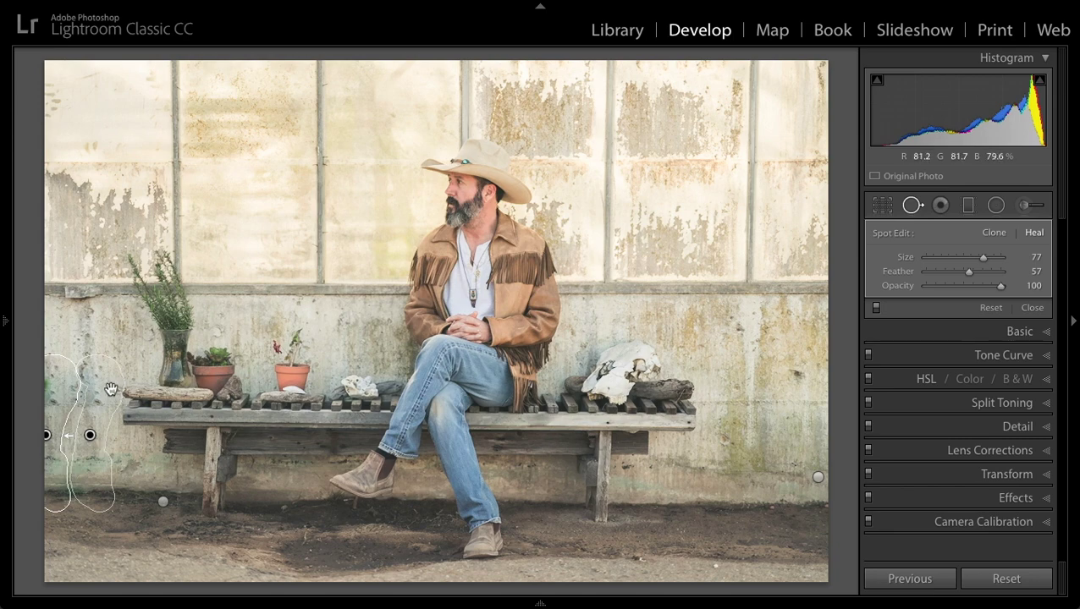
{"action": "key", "text": "h"}
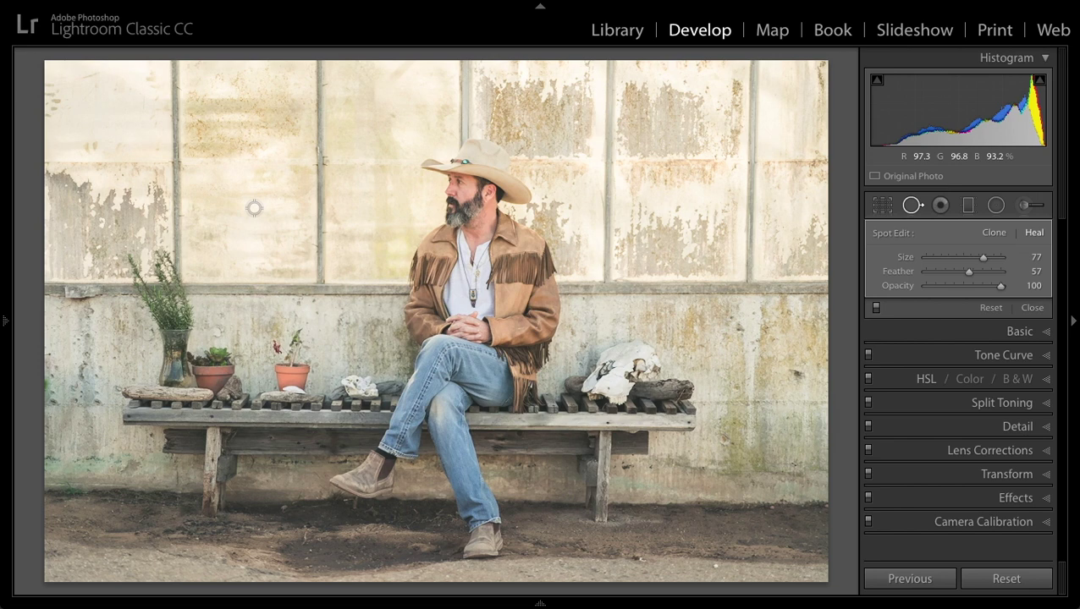
{"action": "mouse_move", "coordinate": [104, 406]}
{"action": "left_mouse_down"}
{"action": "mouse_move", "coordinate": [78, 390]}
{"action": "mouse_move", "coordinate": [55, 418]}
{"action": "left_mouse_up"}
{"action": "left_click_drag", "start_coordinate": [78, 462], "coordinate": [102, 461]}
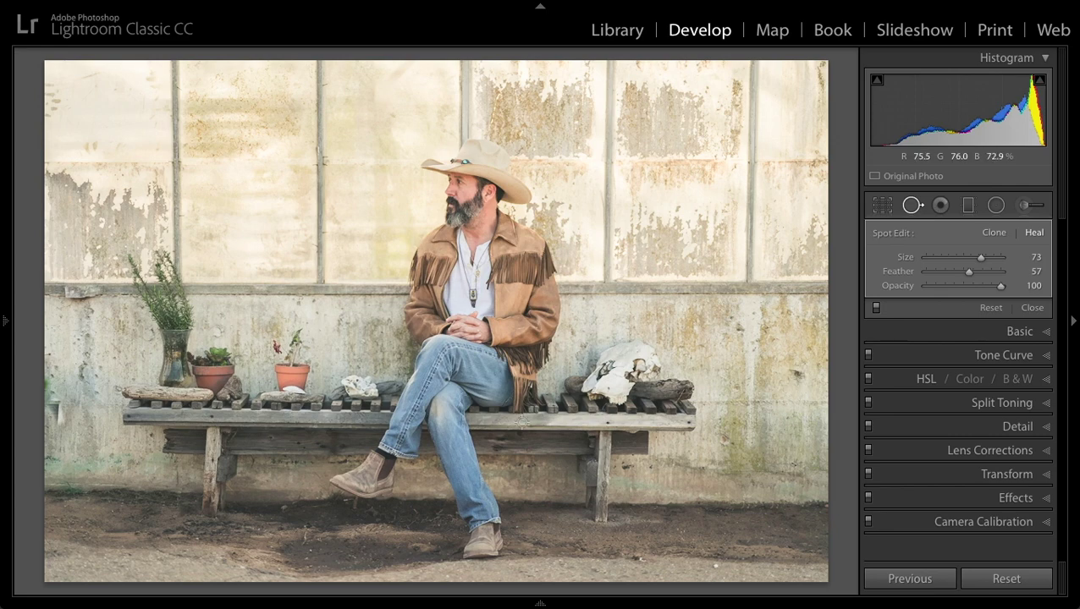
Show the heal pins and delete the two faulty left-edge heal spots.
{"action": "key", "text": "h"}
{"action": "left_click", "coordinate": [57, 409]}
{"action": "left_click", "coordinate": [56, 407]}
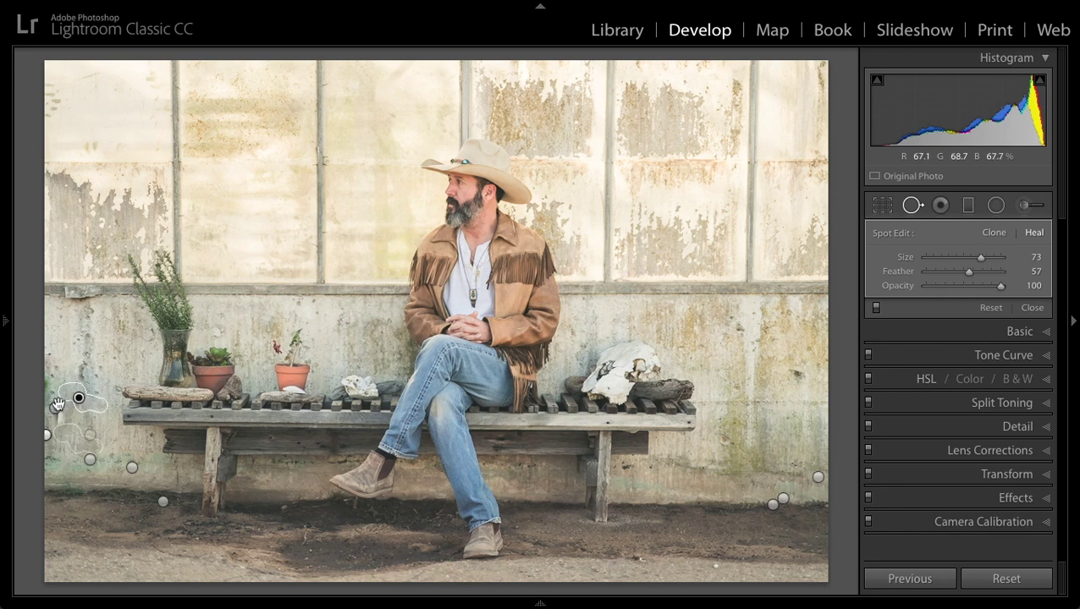
{"action": "scroll", "coordinate": [77, 399], "scroll_direction": "up", "scroll_amount": 2}
{"action": "left_click", "coordinate": [56, 410]}
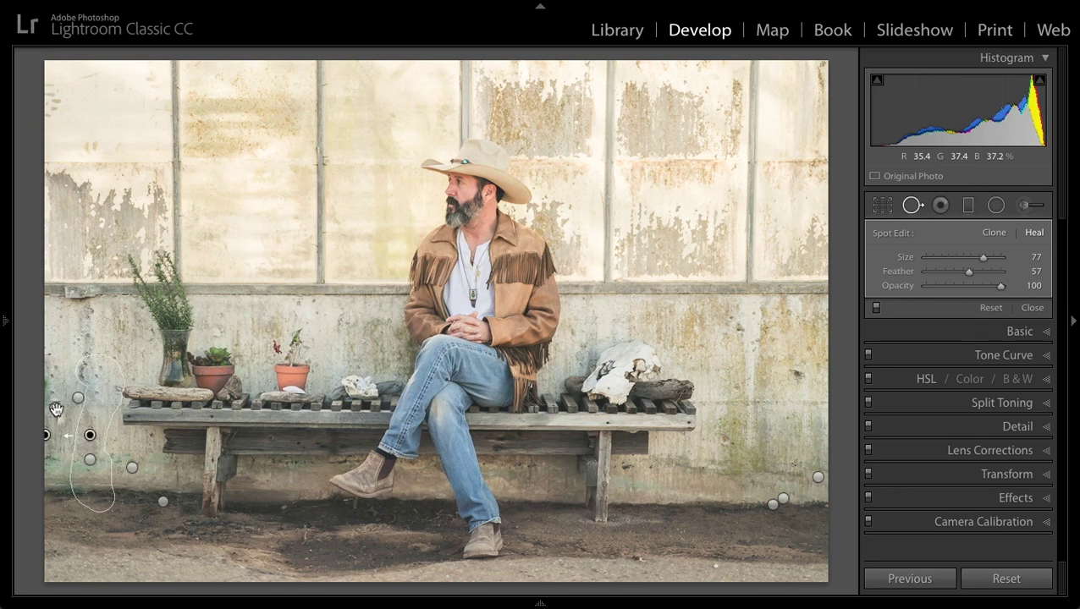
{"action": "key", "text": "Delete"}
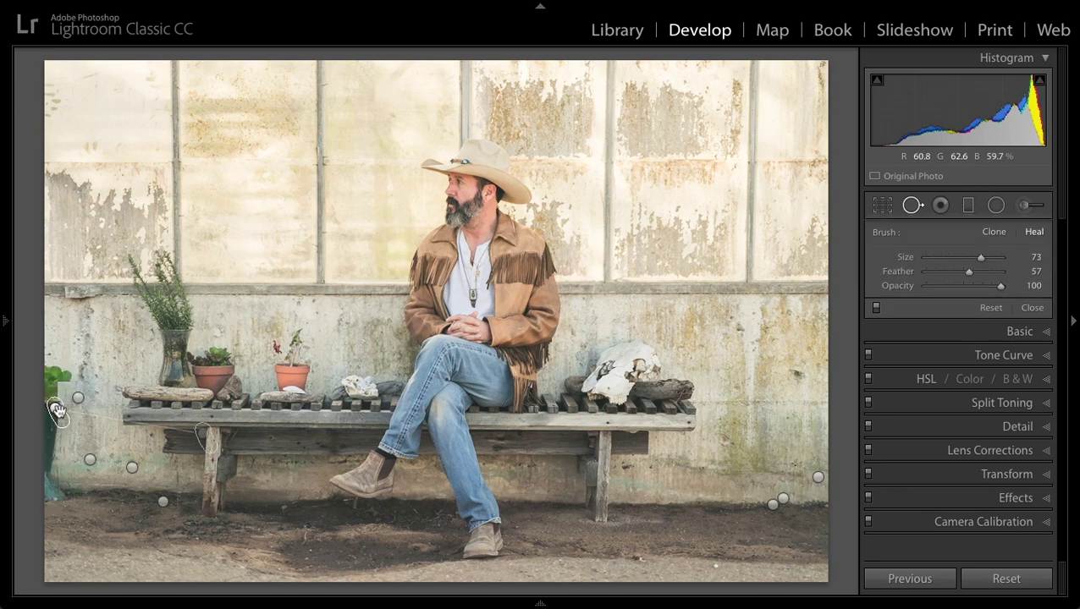
{"action": "left_click", "coordinate": [56, 410]}
{"action": "key", "text": "Delete"}
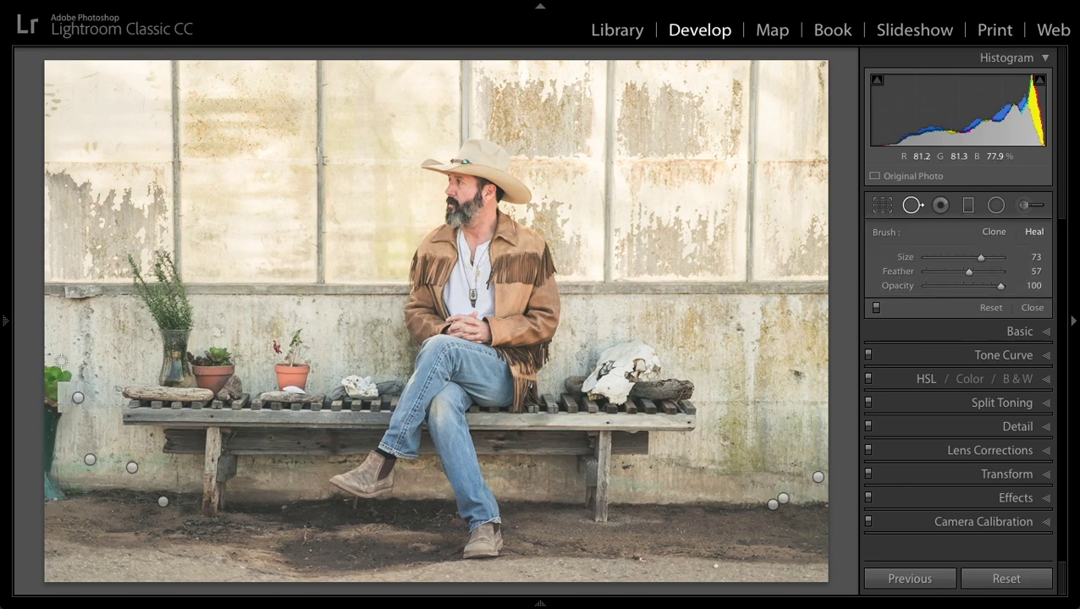
Paint one heal stroke down the left edge to remove the leftover plant, then close Spot Removal.
{"action": "left_click", "coordinate": [65, 376]}
{"action": "left_click_drag", "start_coordinate": [65, 376], "coordinate": [46, 489]}
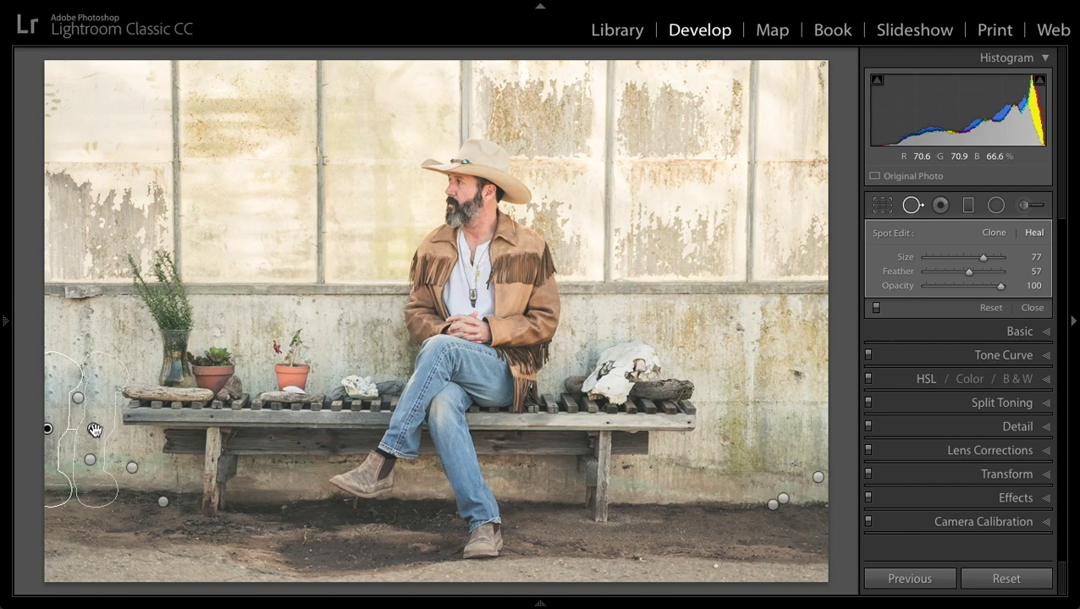
{"action": "key", "text": "h"}
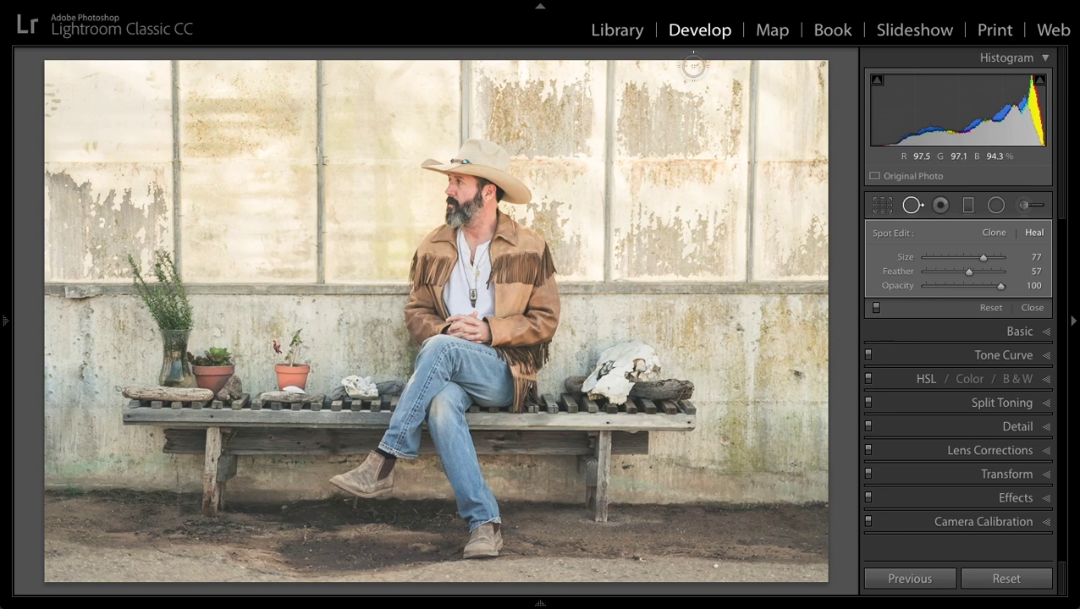
{"action": "left_click", "coordinate": [1031, 307]}
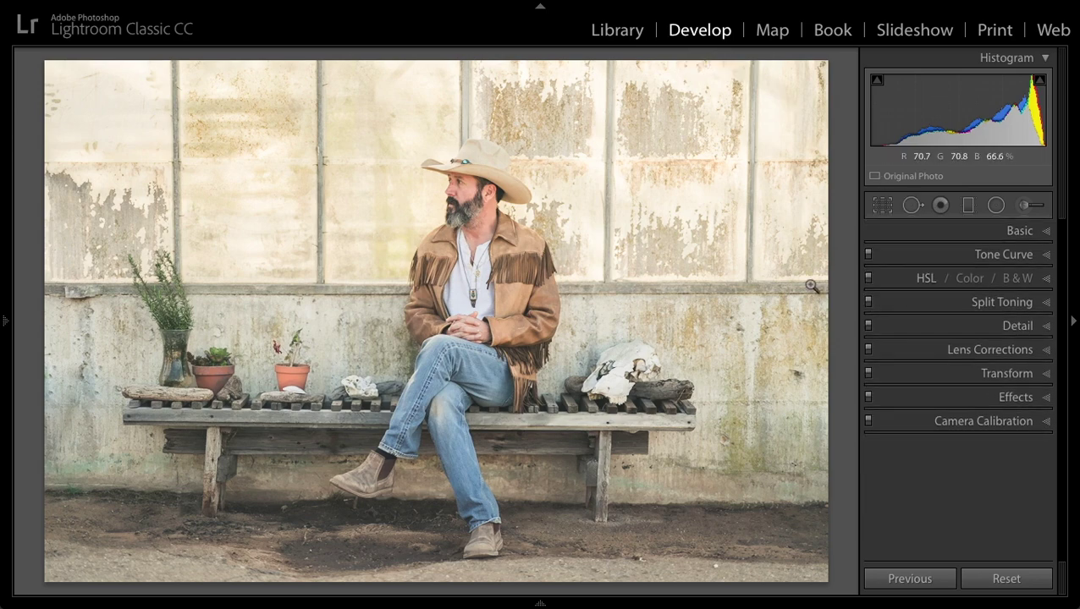
{"action": "key", "text": "backslash"}
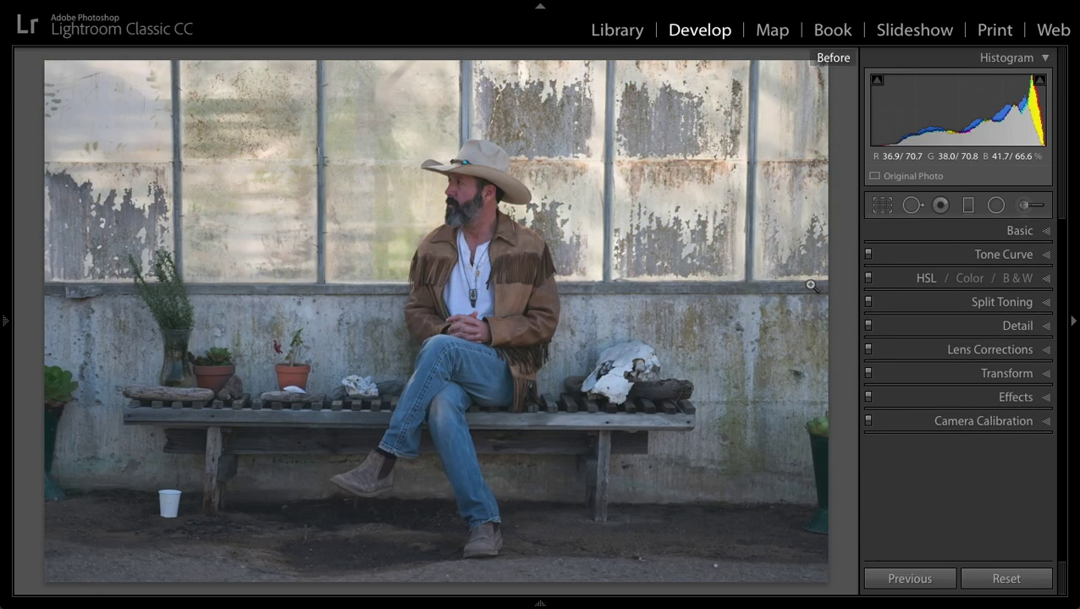
{"action": "key", "text": "backslash"}
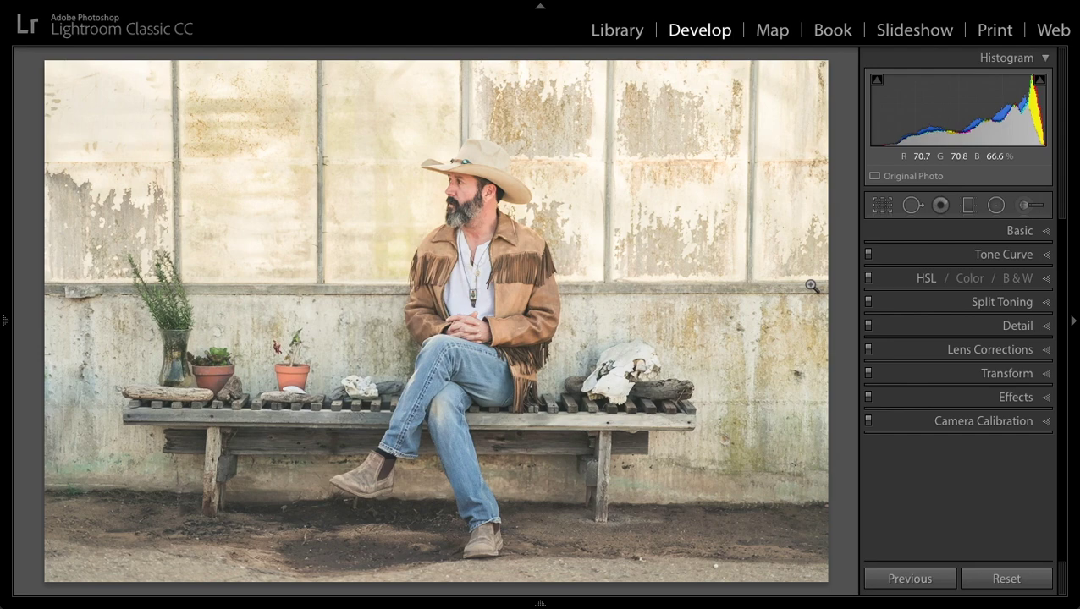
{"action": "key", "text": "shift+y"}
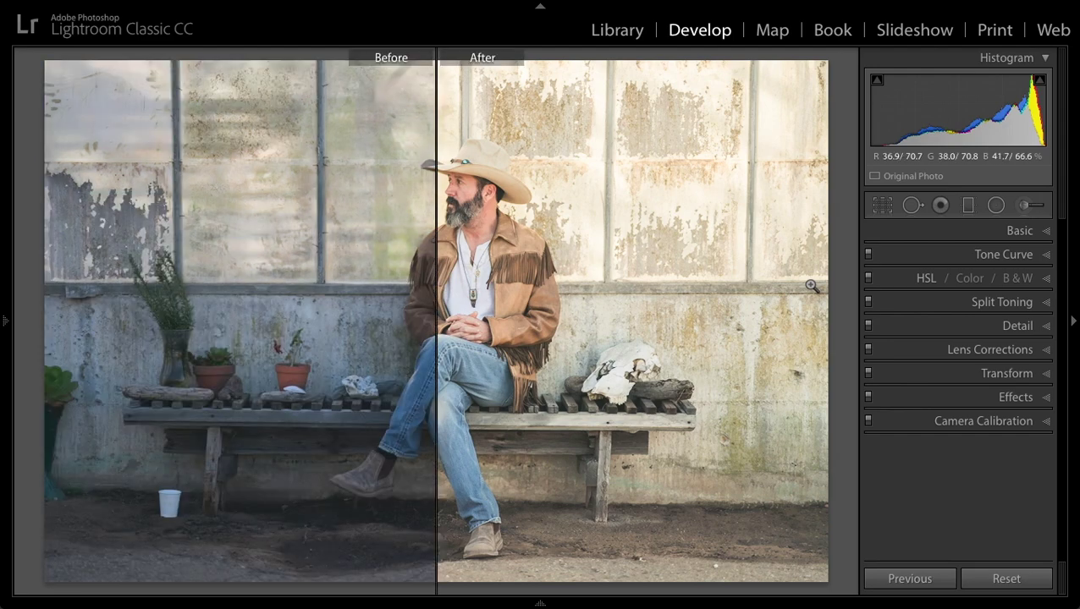
{"action": "key", "text": "y"}
{"action": "key", "text": "backslash"}
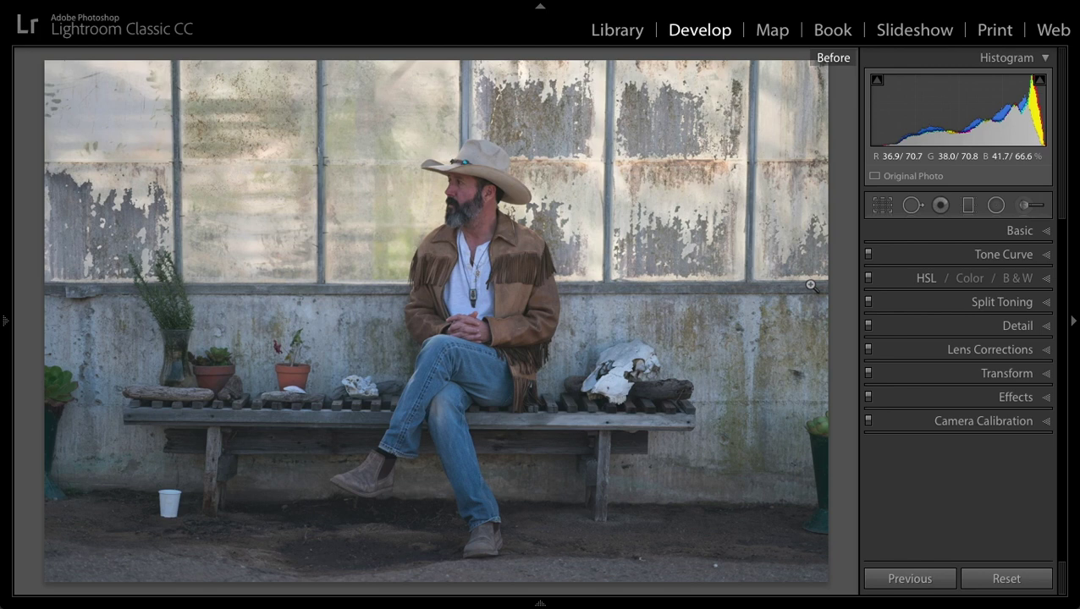
{"action": "key", "text": "backslash"}
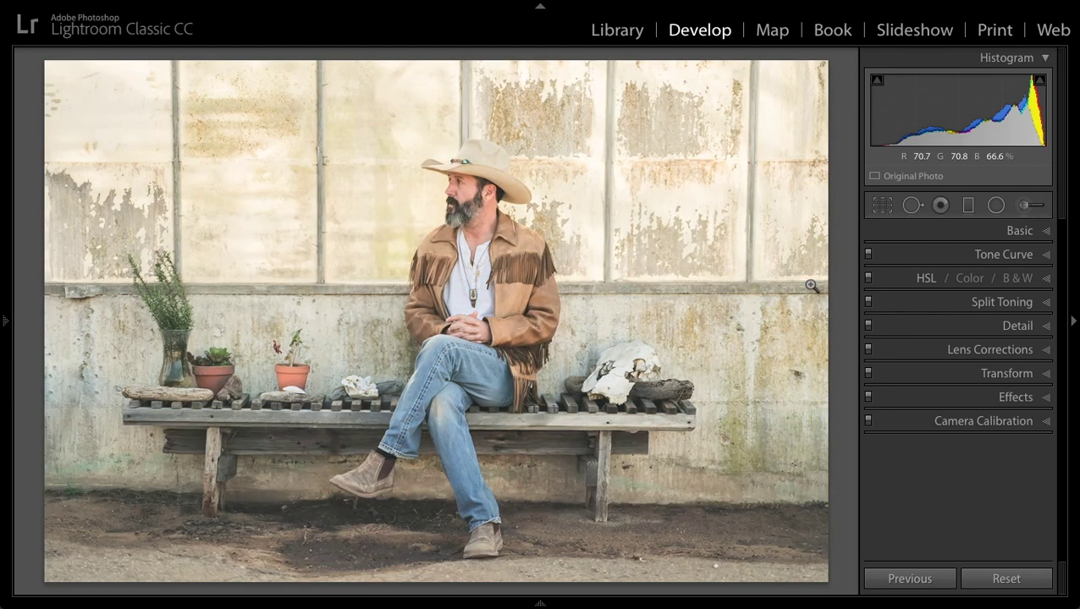